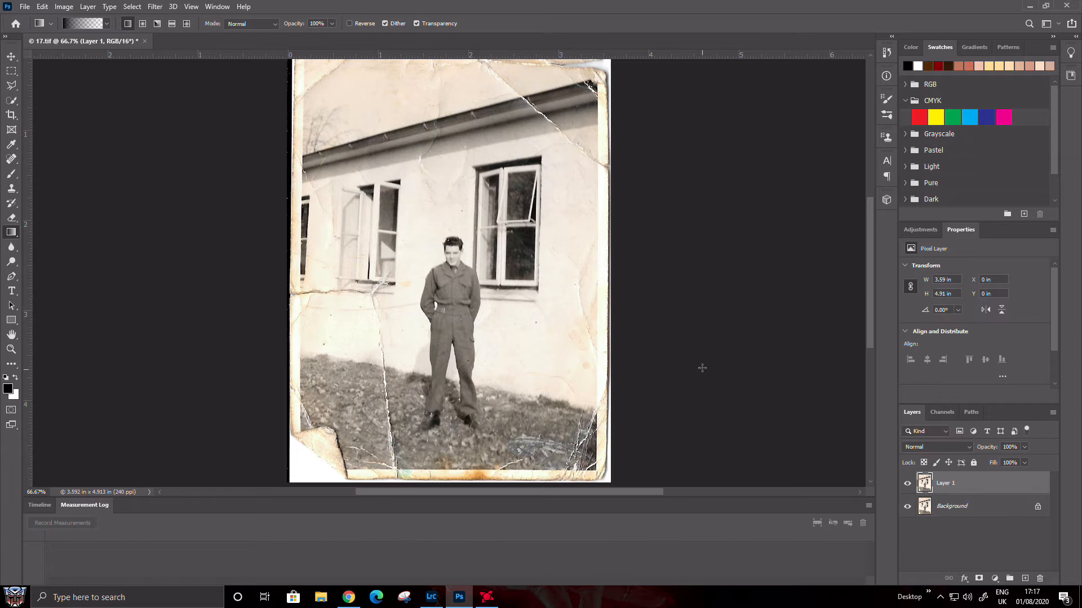
Step: Remove the small cracks in the lower-left grass with a reduced Spot Healing Brush
{"action": "right_click", "coordinate": [309, 432]}
{"action": "left_click", "coordinate": [331, 450]}
{"action": "left_click", "coordinate": [11, 158]}
{"action": "left_click_drag", "start_coordinate": [254, 376], "coordinate": [401, 130]}
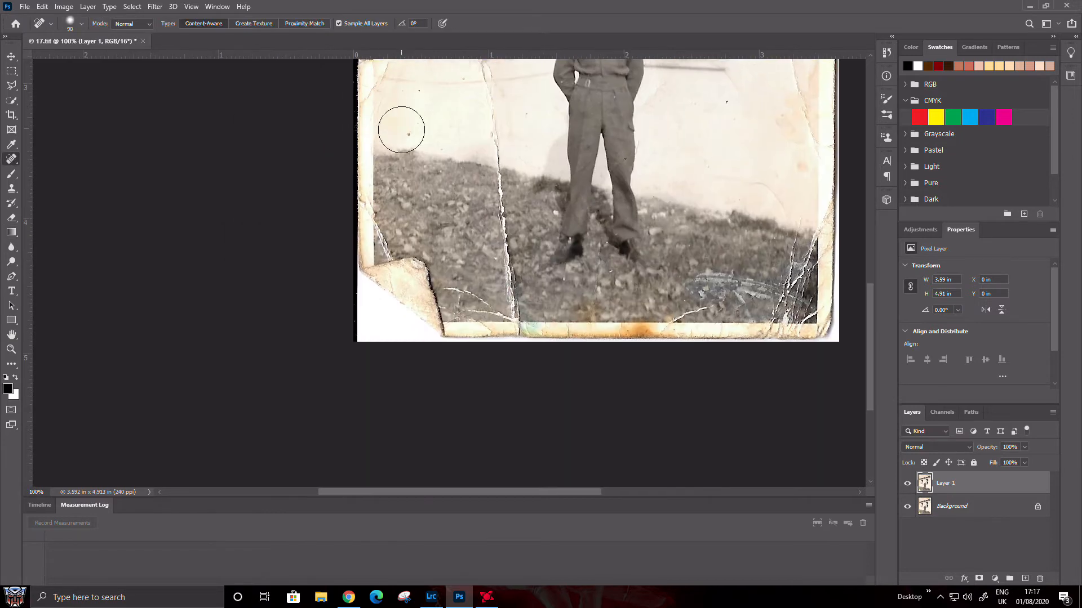
{"action": "key", "text": "ctrl+plus"}
{"action": "key", "text": "bracketleft"}
{"action": "key", "text": "bracketleft"}
{"action": "mouse_move", "coordinate": [372, 213]}
{"action": "left_mouse_down"}
{"action": "mouse_move", "coordinate": [530, 254]}
{"action": "mouse_move", "coordinate": [466, 231]}
{"action": "left_mouse_up"}
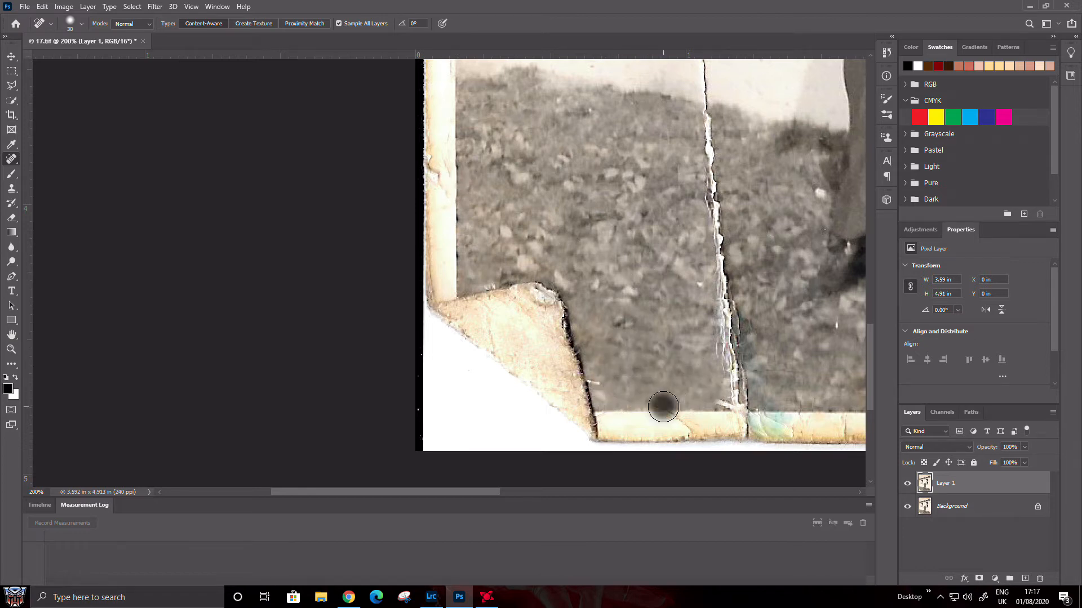
Step: Select a rectangle over the torn lower-left corner and nearby grass, aligned with the inner edges of the photo's border
{"action": "key", "text": "m"}
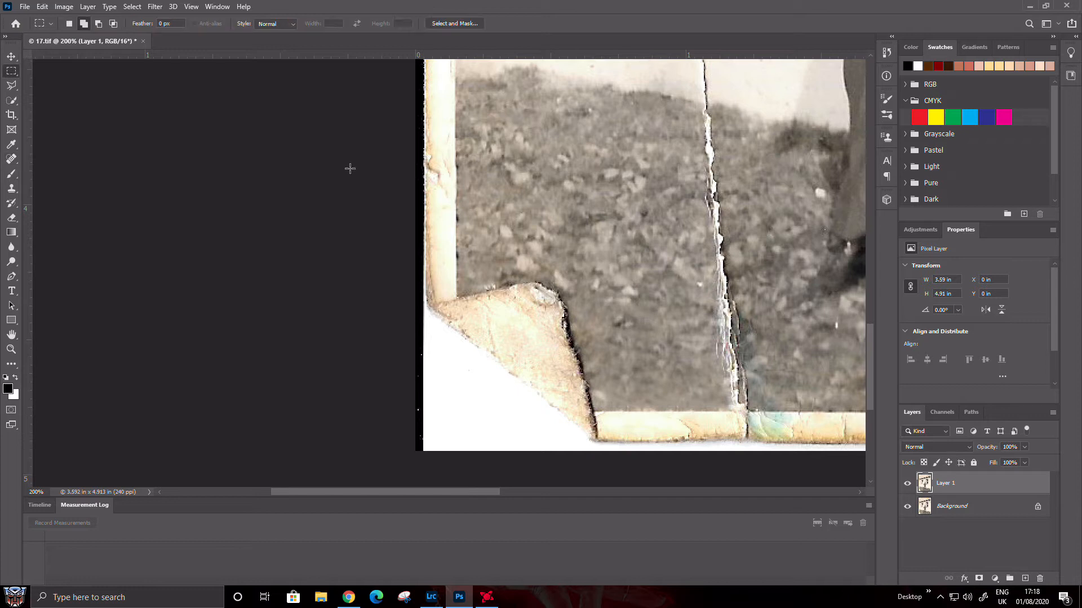
{"action": "left_click_drag", "start_coordinate": [457, 172], "coordinate": [678, 411]}
{"action": "right_click", "coordinate": [568, 231]}
{"action": "left_click", "coordinate": [597, 366]}
{"action": "left_click", "coordinate": [569, 158]}
{"action": "left_click", "coordinate": [568, 207]}
{"action": "left_click", "coordinate": [611, 159]}
{"action": "key", "text": "ctrl+z"}
Step: Clone grass texture over the torn lower-left corner within the selection, then clear the selection
{"action": "key", "text": "s"}
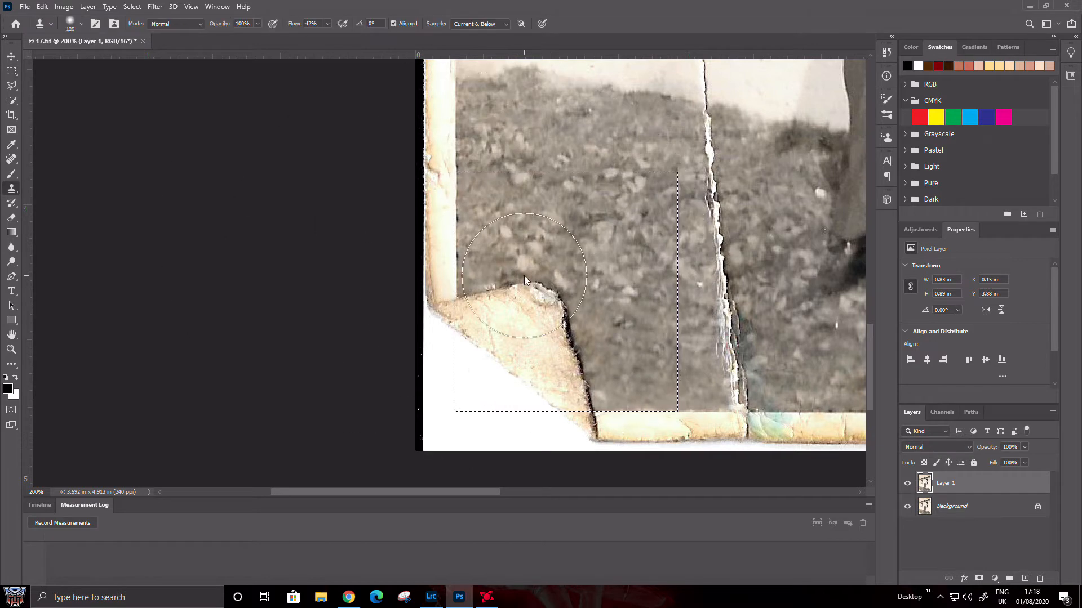
{"action": "left_click", "coordinate": [621, 229], "text": "alt"}
{"action": "mouse_move", "coordinate": [600, 335]}
{"action": "left_mouse_down"}
{"action": "mouse_move", "coordinate": [553, 350]}
{"action": "mouse_move", "coordinate": [536, 286]}
{"action": "mouse_move", "coordinate": [479, 328]}
{"action": "mouse_move", "coordinate": [490, 341]}
{"action": "mouse_move", "coordinate": [586, 374]}
{"action": "left_mouse_up"}
{"action": "left_click", "coordinate": [541, 298], "text": "alt"}
{"action": "mouse_move", "coordinate": [651, 393]}
{"action": "left_mouse_down"}
{"action": "mouse_move", "coordinate": [635, 305]}
{"action": "mouse_move", "coordinate": [564, 350]}
{"action": "mouse_move", "coordinate": [611, 226]}
{"action": "mouse_move", "coordinate": [543, 233]}
{"action": "mouse_move", "coordinate": [617, 318]}
{"action": "left_mouse_up"}
{"action": "left_click", "coordinate": [547, 232], "text": "alt"}
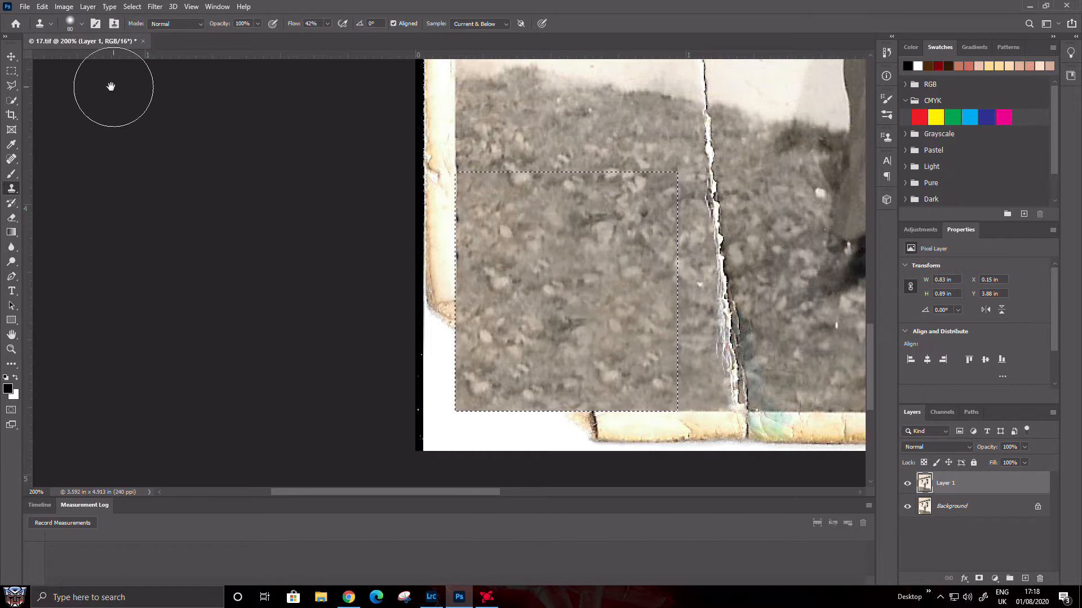
{"action": "key", "text": "m"}
{"action": "key", "text": "ctrl+d"}
Step: Heal and clone away the long vertical crack running through the grass left of the man's feet
{"action": "key", "text": "j"}
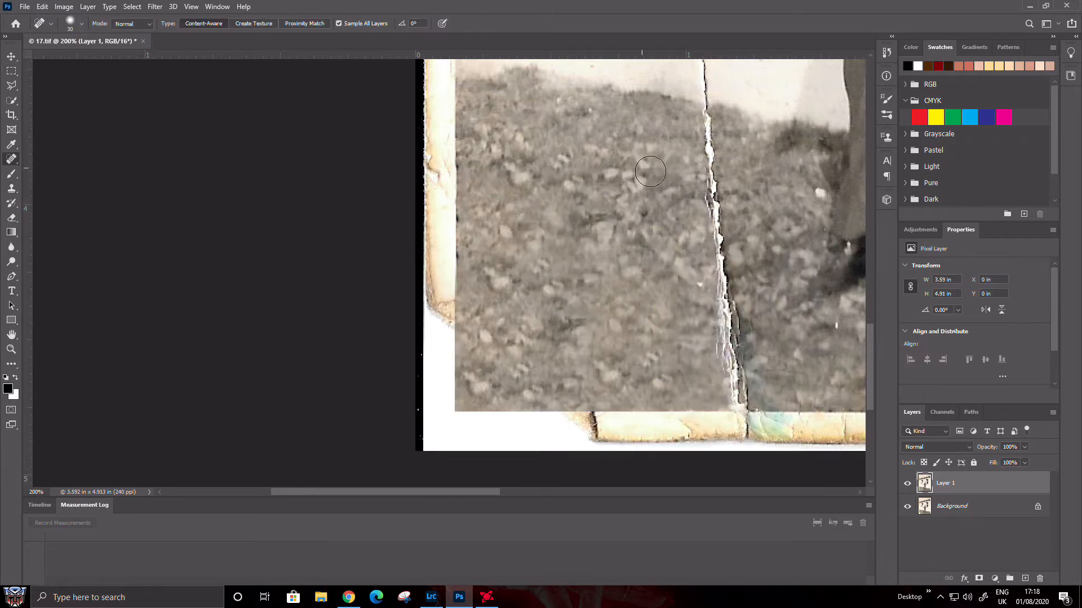
{"action": "mouse_move", "coordinate": [708, 182]}
{"action": "left_mouse_down"}
{"action": "mouse_move", "coordinate": [729, 330]}
{"action": "mouse_move", "coordinate": [641, 223]}
{"action": "mouse_move", "coordinate": [715, 171]}
{"action": "mouse_move", "coordinate": [647, 109]}
{"action": "mouse_move", "coordinate": [653, 96]}
{"action": "mouse_move", "coordinate": [677, 110]}
{"action": "mouse_move", "coordinate": [725, 109]}
{"action": "left_mouse_up"}
{"action": "key", "text": "s"}
{"action": "left_click", "coordinate": [642, 221], "text": "alt"}
{"action": "left_click", "coordinate": [640, 223], "text": "alt"}
{"action": "left_click", "coordinate": [652, 99], "text": "alt"}
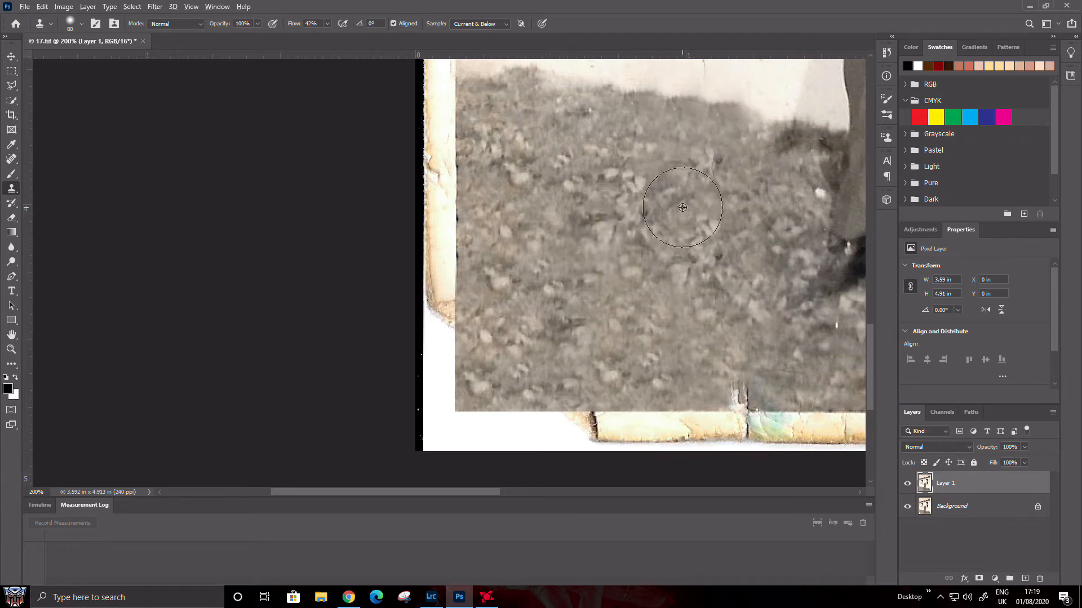
Step: Clean up the grass edge against the wall and the crack's remaining end at the bottom border
{"action": "key", "text": "j"}
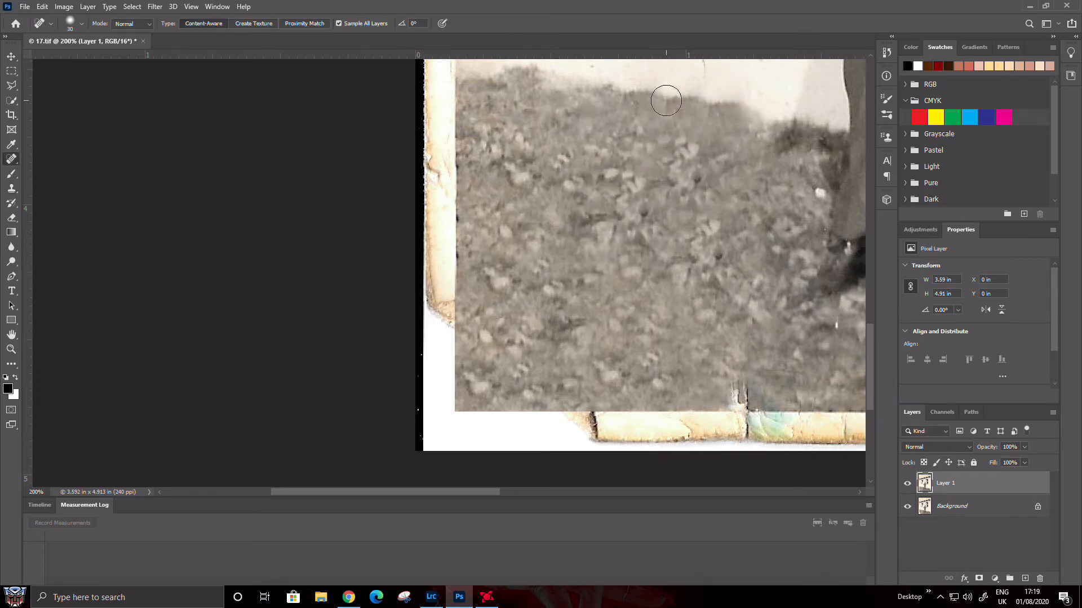
{"action": "left_click_drag", "start_coordinate": [699, 107], "coordinate": [725, 108]}
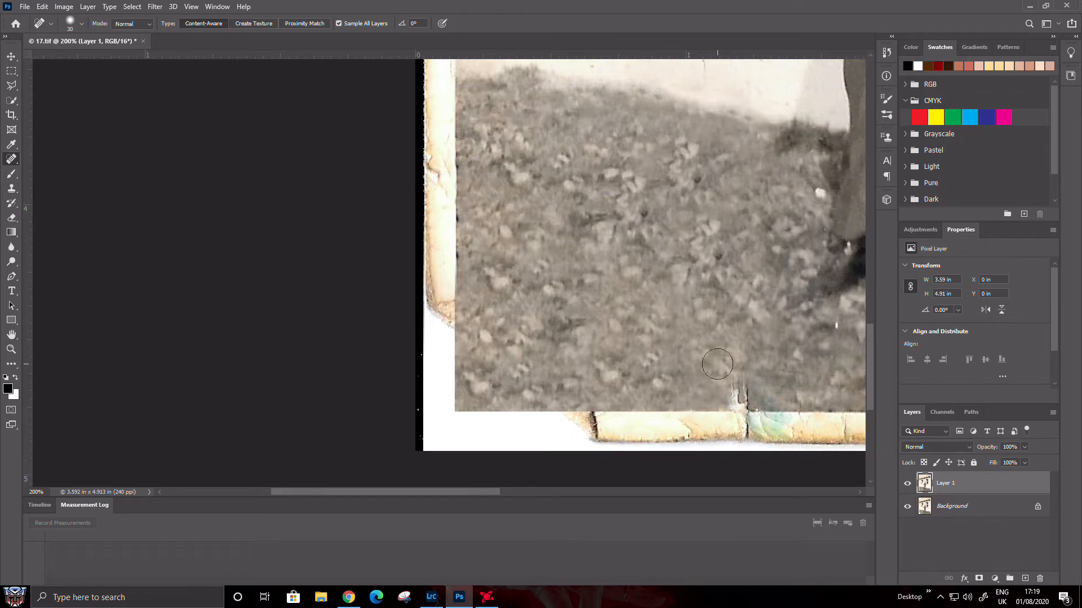
{"action": "mouse_move", "coordinate": [712, 401]}
{"action": "left_mouse_down"}
{"action": "mouse_move", "coordinate": [736, 396]}
{"action": "mouse_move", "coordinate": [719, 405]}
{"action": "left_mouse_up"}
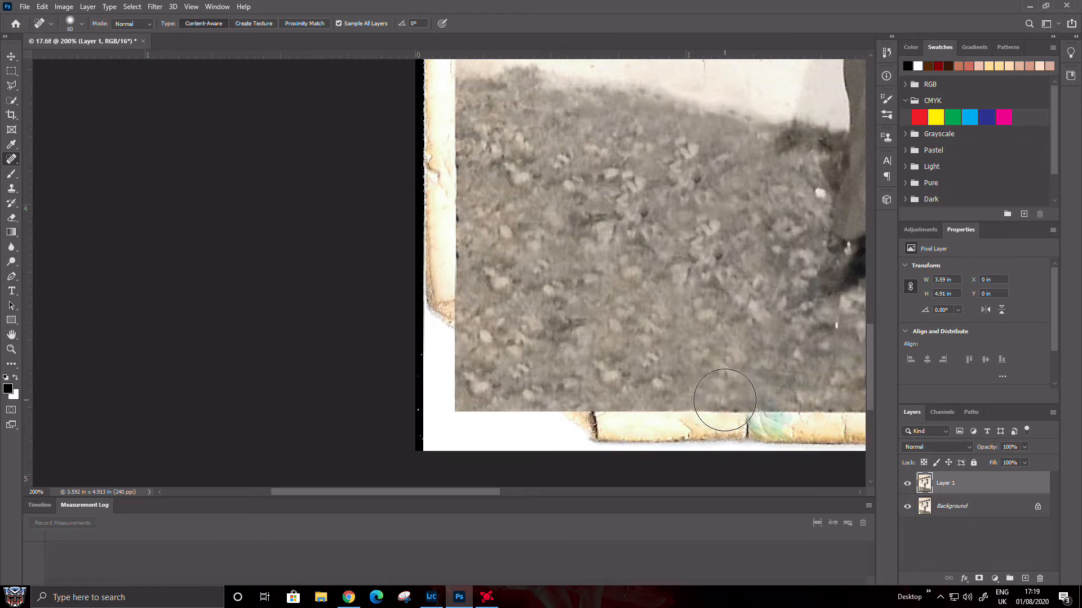
{"action": "key", "text": "s"}
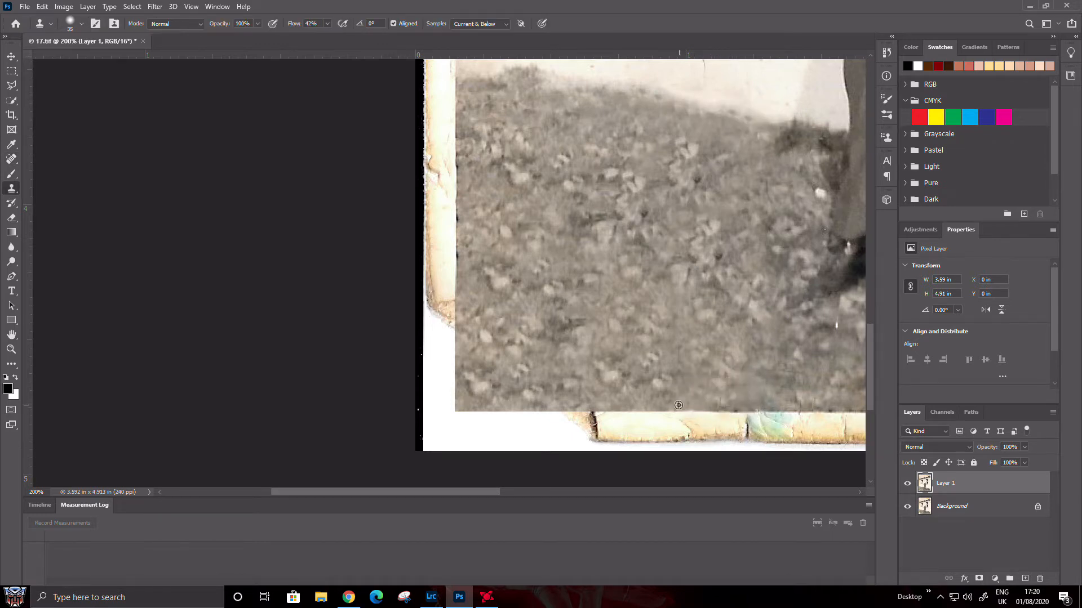
Step: Heal the specks in the grass around the man's feet and the short white crack near the bottom border
{"action": "mouse_move", "coordinate": [642, 304]}
{"action": "left_mouse_down"}
{"action": "mouse_move", "coordinate": [290, 212]}
{"action": "mouse_move", "coordinate": [237, 263]}
{"action": "left_mouse_up"}
{"action": "key", "text": "j"}
{"action": "mouse_move", "coordinate": [498, 330]}
{"action": "left_mouse_down"}
{"action": "mouse_move", "coordinate": [510, 268]}
{"action": "mouse_move", "coordinate": [509, 210]}
{"action": "left_mouse_up"}
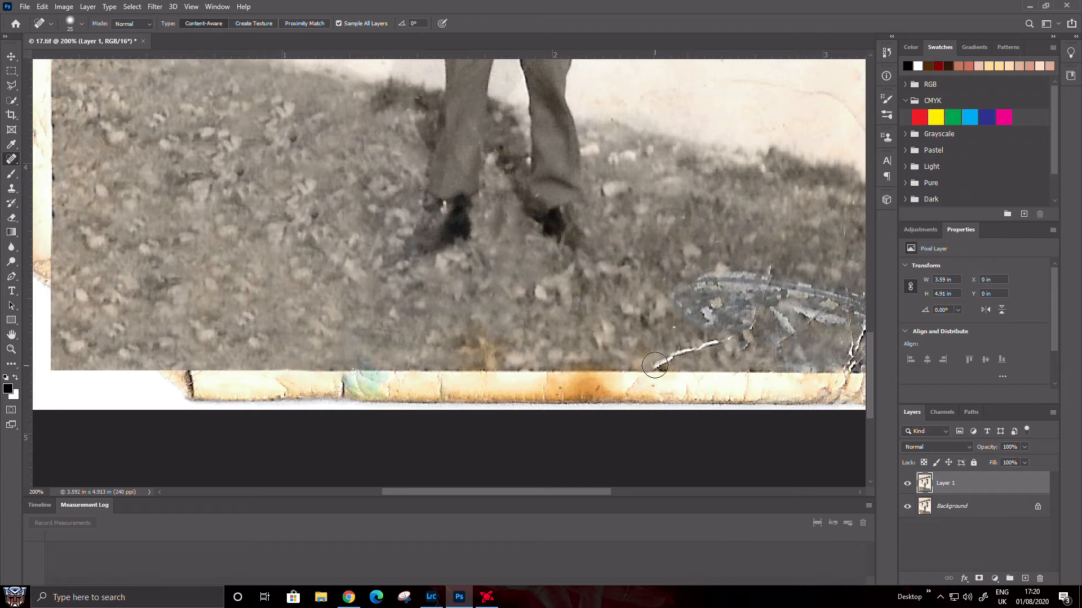
{"action": "left_click_drag", "start_coordinate": [667, 357], "coordinate": [738, 342]}
{"action": "left_click", "coordinate": [682, 328]}
Step: Clone clean grass over the blue-grey scuffed patch in the lower-right part of the photo
{"action": "mouse_move", "coordinate": [634, 301]}
{"action": "left_mouse_down"}
{"action": "mouse_move", "coordinate": [337, 188]}
{"action": "mouse_move", "coordinate": [226, 323]}
{"action": "left_mouse_up"}
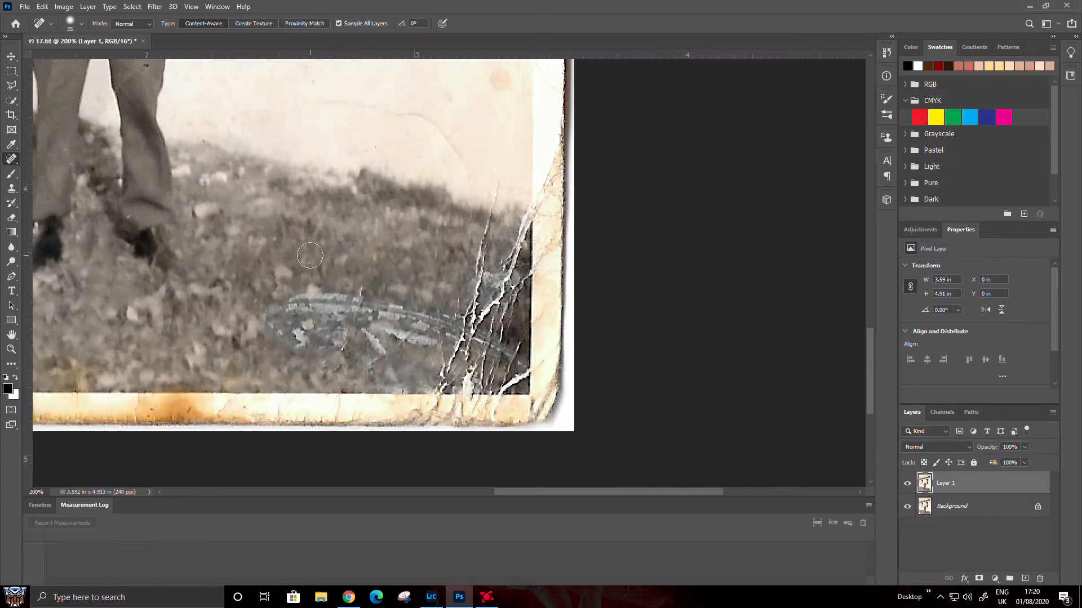
{"action": "key", "text": "s"}
{"action": "left_click", "coordinate": [310, 254], "text": "alt"}
{"action": "mouse_move", "coordinate": [308, 289]}
{"action": "left_mouse_down"}
{"action": "mouse_move", "coordinate": [389, 304]}
{"action": "mouse_move", "coordinate": [292, 309]}
{"action": "mouse_move", "coordinate": [326, 349]}
{"action": "mouse_move", "coordinate": [408, 318]}
{"action": "mouse_move", "coordinate": [443, 337]}
{"action": "left_mouse_up"}
{"action": "left_click", "coordinate": [260, 285], "text": "alt"}
{"action": "left_click", "coordinate": [201, 340], "text": "alt"}
{"action": "left_click", "coordinate": [232, 315], "text": "alt"}
{"action": "left_click_drag", "start_coordinate": [311, 327], "coordinate": [372, 345]}
{"action": "left_click", "coordinate": [170, 351], "text": "alt"}
{"action": "left_click_drag", "start_coordinate": [315, 266], "coordinate": [371, 258]}
{"action": "left_click", "coordinate": [342, 268], "text": "alt"}
{"action": "left_click_drag", "start_coordinate": [455, 347], "coordinate": [475, 323]}
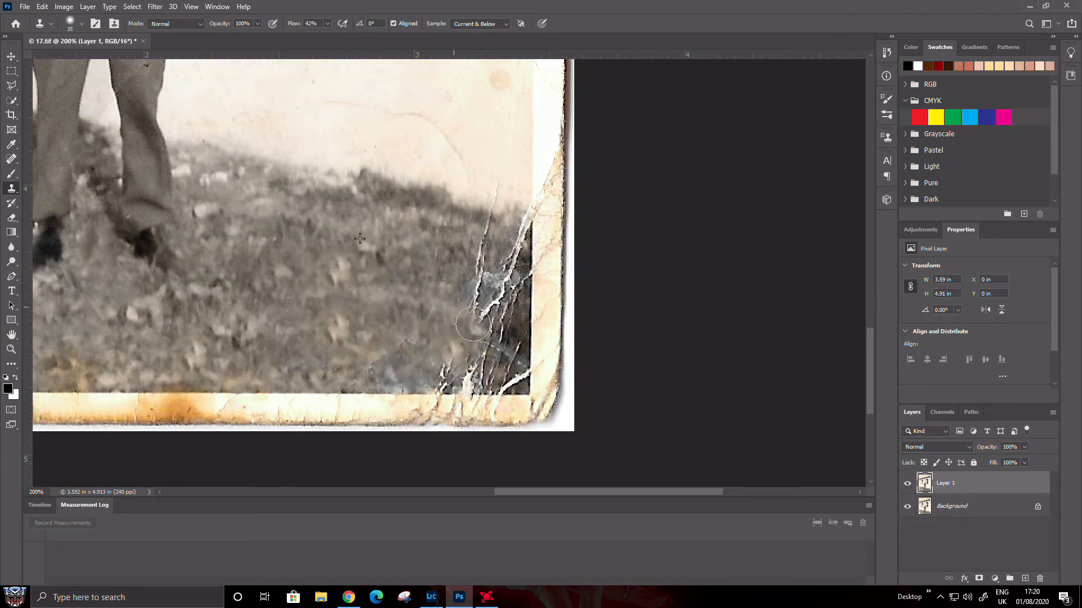
Step: Clone more grass over the repaired lower-right patch with a larger Clone Stamp brush to blend the texture
{"action": "key", "text": "bracketright"}
{"action": "key", "text": "bracketright"}
{"action": "key", "text": "bracketright"}
{"action": "key", "text": "bracketright"}
{"action": "key", "text": "bracketright"}
{"action": "key", "text": "bracketright"}
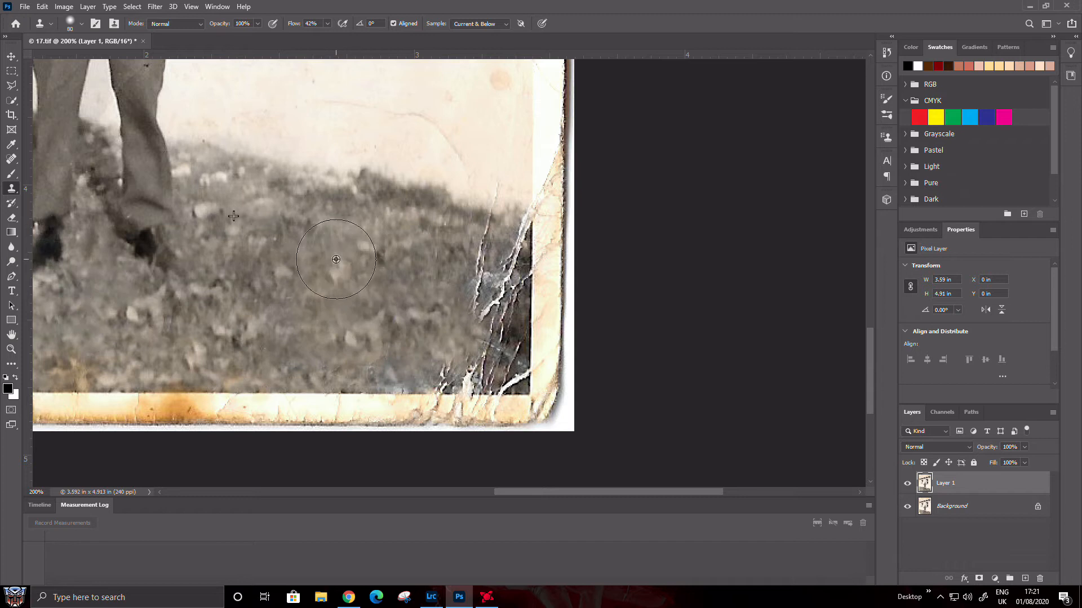
{"action": "mouse_move", "coordinate": [453, 287]}
{"action": "left_mouse_down"}
{"action": "mouse_move", "coordinate": [479, 291]}
{"action": "mouse_move", "coordinate": [427, 292]}
{"action": "mouse_move", "coordinate": [417, 339]}
{"action": "mouse_move", "coordinate": [443, 341]}
{"action": "mouse_move", "coordinate": [392, 318]}
{"action": "left_mouse_up"}
Step: Select the heavily cracked lower-right grass corner up to the inner border and fill the selection
{"action": "key", "text": "m"}
{"action": "left_click_drag", "start_coordinate": [531, 206], "coordinate": [404, 393]}
{"action": "right_click", "coordinate": [418, 353]}
{"action": "left_click", "coordinate": [451, 492]}
{"action": "left_click", "coordinate": [614, 158]}
Step: Clone varied grass texture over the filled lower-right corner inside the selection
{"action": "key", "text": "j"}
{"action": "left_click", "coordinate": [12, 190]}
{"action": "left_click_drag", "start_coordinate": [252, 240], "coordinate": [468, 272]}
{"action": "left_click", "coordinate": [404, 362], "text": "alt"}
{"action": "mouse_move", "coordinate": [709, 405]}
{"action": "left_mouse_down"}
{"action": "mouse_move", "coordinate": [730, 388]}
{"action": "mouse_move", "coordinate": [744, 350]}
{"action": "mouse_move", "coordinate": [710, 304]}
{"action": "mouse_move", "coordinate": [740, 280]}
{"action": "mouse_move", "coordinate": [724, 316]}
{"action": "mouse_move", "coordinate": [647, 364]}
{"action": "left_mouse_up"}
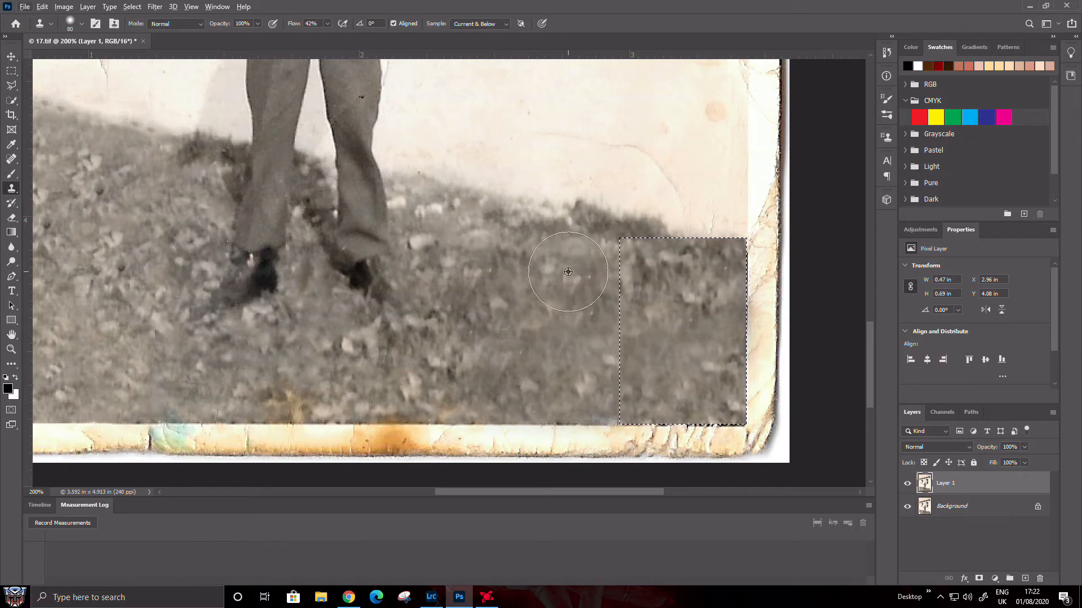
Step: Deselect the corner and clone the grass edge along the wall over the hard straight line
{"action": "key", "text": "m"}
{"action": "right_click", "coordinate": [696, 300]}
{"action": "left_click", "coordinate": [719, 306]}
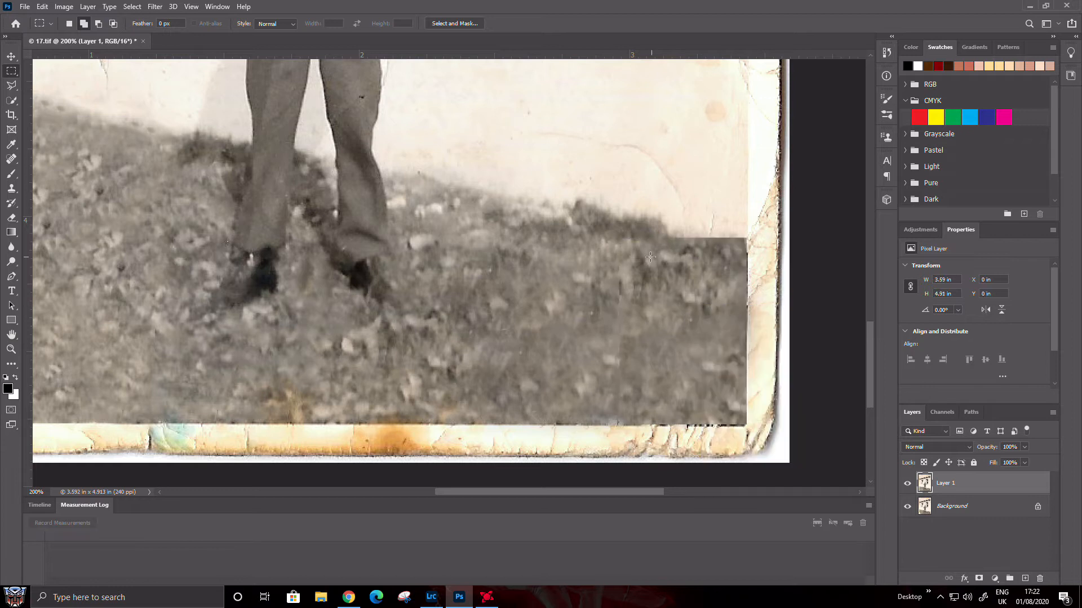
{"action": "key", "text": "s"}
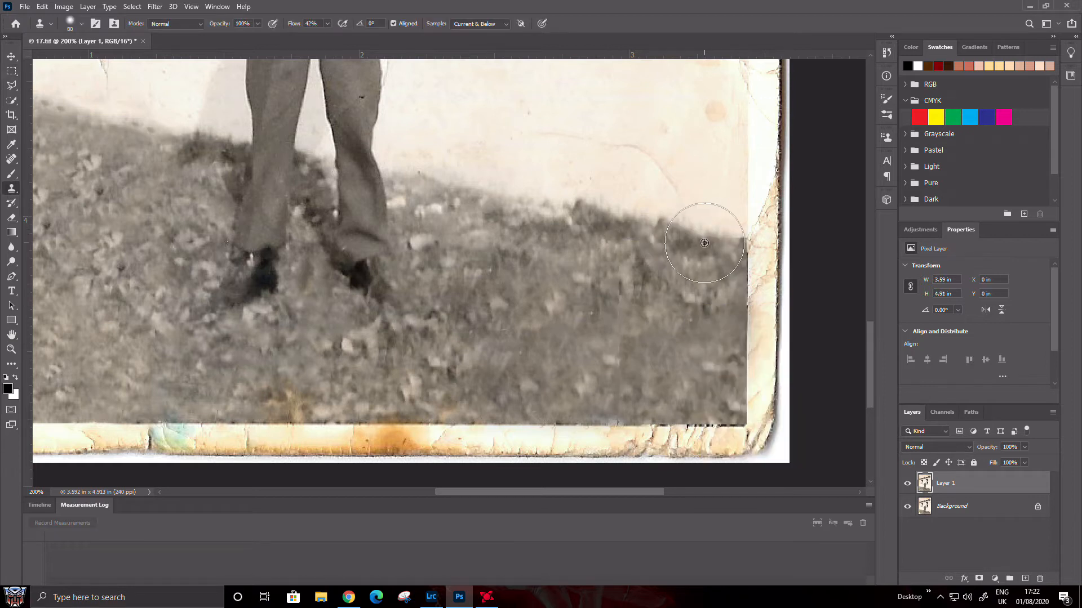
Step: Heal the stains and fine cracks on the wall above the lower-right grass with the Spot Healing Brush
{"action": "scroll", "coordinate": [641, 346], "scroll_direction": "up", "scroll_amount": 3}
{"action": "key", "text": "j"}
{"action": "mouse_move", "coordinate": [662, 365]}
{"action": "left_mouse_down"}
{"action": "mouse_move", "coordinate": [411, 278]}
{"action": "mouse_move", "coordinate": [374, 229]}
{"action": "left_mouse_up"}
{"action": "left_click", "coordinate": [683, 278]}
{"action": "key", "text": "bracketright"}
{"action": "key", "text": "bracketright"}
{"action": "key", "text": "bracketright"}
{"action": "scroll", "coordinate": [540, 280], "scroll_direction": "up", "scroll_amount": 3}
{"action": "left_click_drag", "start_coordinate": [679, 302], "coordinate": [601, 298]}
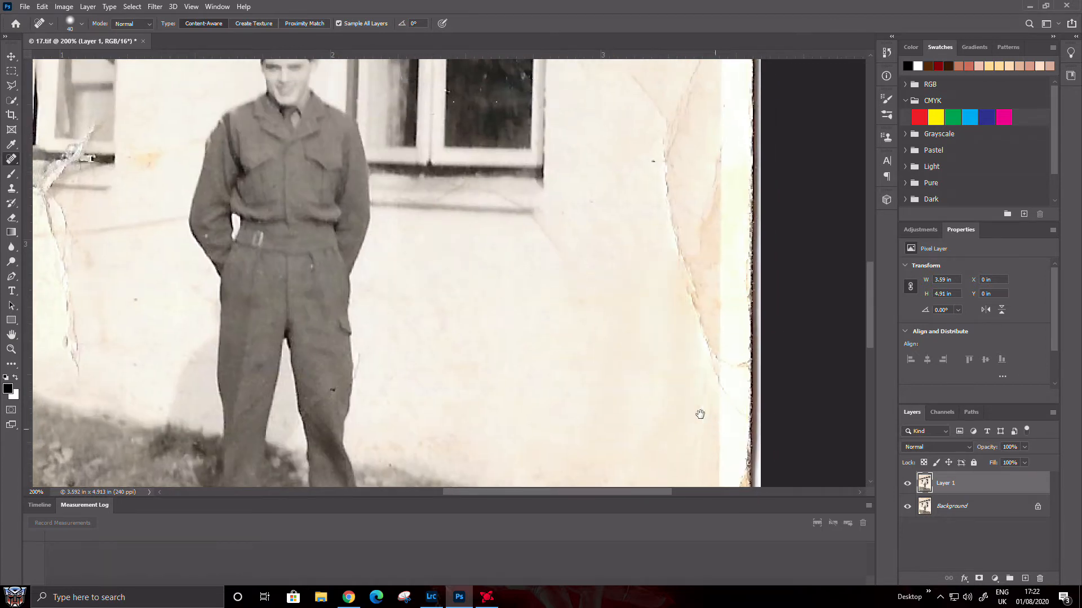
Step: Heal the long crack in the wall between the right-hand window and the photo's right border
{"action": "left_click_drag", "start_coordinate": [705, 358], "coordinate": [662, 164]}
{"action": "scroll", "coordinate": [518, 238], "scroll_direction": "up", "scroll_amount": 3}
{"action": "scroll", "coordinate": [519, 238], "scroll_direction": "right", "scroll_amount": 2}
{"action": "left_click_drag", "start_coordinate": [507, 229], "coordinate": [570, 337]}
{"action": "left_click_drag", "start_coordinate": [502, 276], "coordinate": [471, 214]}
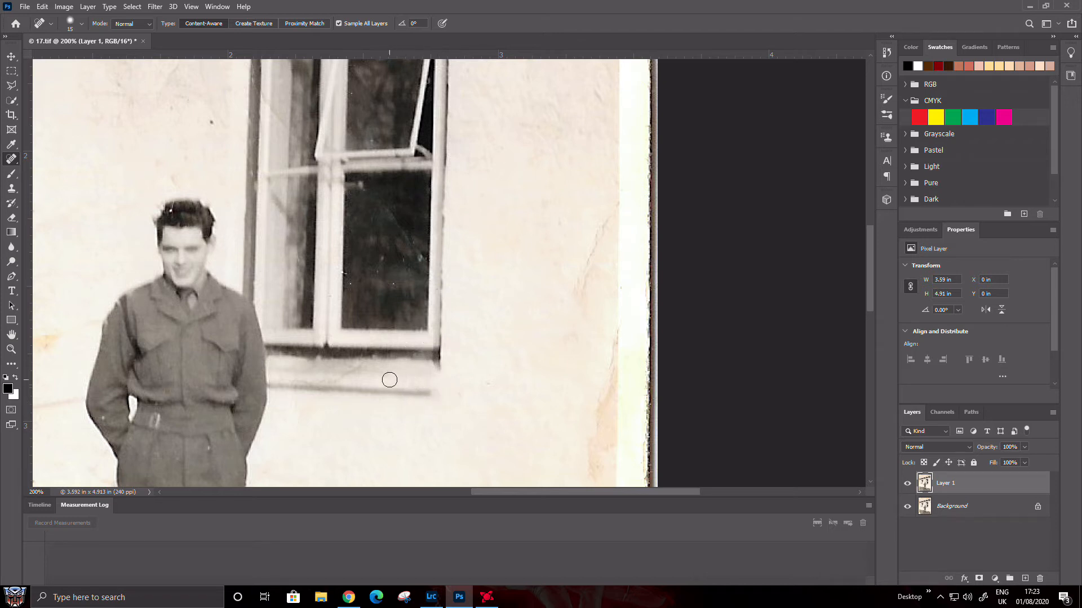
Step: Remove the brown stains and creases along the wall's right edge with a larger healing brush
{"action": "key", "text": "bracketright"}
{"action": "key", "text": "bracketright"}
{"action": "key", "text": "bracketright"}
{"action": "key", "text": "bracketright"}
{"action": "left_click_drag", "start_coordinate": [595, 335], "coordinate": [592, 242]}
{"action": "left_click", "coordinate": [538, 210]}
{"action": "left_click_drag", "start_coordinate": [602, 359], "coordinate": [613, 346]}
{"action": "left_click_drag", "start_coordinate": [597, 398], "coordinate": [586, 411]}
Step: Heal the dark spot on the man's trousers and the vertical crack in the wall to his left
{"action": "scroll", "coordinate": [586, 411], "scroll_direction": "down", "scroll_amount": 3}
{"action": "left_click_drag", "start_coordinate": [288, 279], "coordinate": [332, 324]}
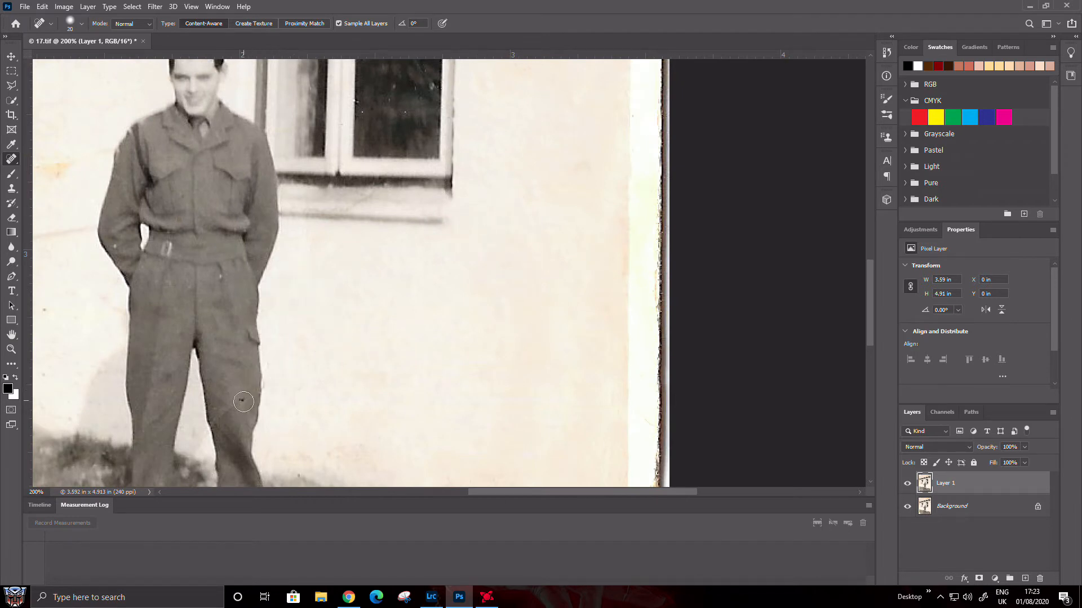
{"action": "key", "text": "bracketright"}
{"action": "mouse_move", "coordinate": [120, 256]}
{"action": "left_mouse_down"}
{"action": "mouse_move", "coordinate": [420, 329]}
{"action": "mouse_move", "coordinate": [381, 297]}
{"action": "mouse_move", "coordinate": [279, 324]}
{"action": "left_mouse_up"}
{"action": "left_click_drag", "start_coordinate": [276, 368], "coordinate": [280, 470]}
{"action": "left_click_drag", "start_coordinate": [282, 347], "coordinate": [538, 324]}
{"action": "mouse_move", "coordinate": [516, 257]}
{"action": "left_mouse_down"}
{"action": "mouse_move", "coordinate": [535, 320]}
{"action": "mouse_move", "coordinate": [319, 310]}
{"action": "mouse_move", "coordinate": [315, 339]}
{"action": "mouse_move", "coordinate": [430, 242]}
{"action": "mouse_move", "coordinate": [419, 237]}
{"action": "left_mouse_up"}
{"action": "left_click", "coordinate": [371, 409]}
Step: Clone clean wall over the left end of the horizontal crack below the windows using an enlarged brush
{"action": "key", "text": "s"}
{"action": "left_click", "coordinate": [410, 259], "text": "alt"}
{"action": "key", "text": "bracketright"}
{"action": "key", "text": "bracketright"}
{"action": "key", "text": "bracketright"}
{"action": "key", "text": "bracketright"}
{"action": "key", "text": "bracketright"}
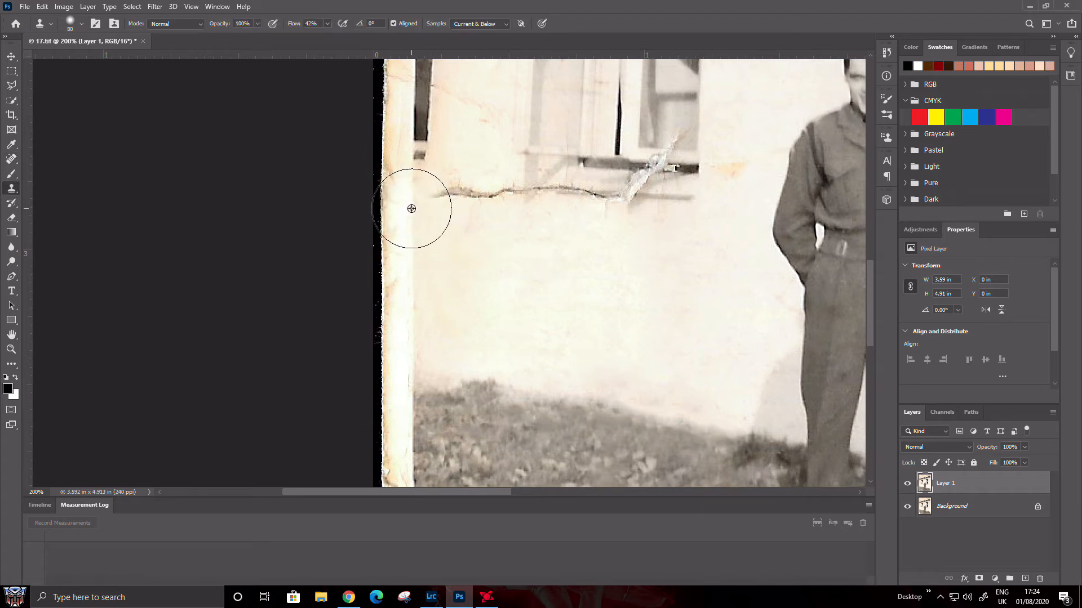
{"action": "left_click_drag", "start_coordinate": [411, 217], "coordinate": [469, 207]}
Step: Remove the rest of the horizontal crack and rebuild the left window's sill line with the Clone Stamp at 62% flow
{"action": "key", "text": "j"}
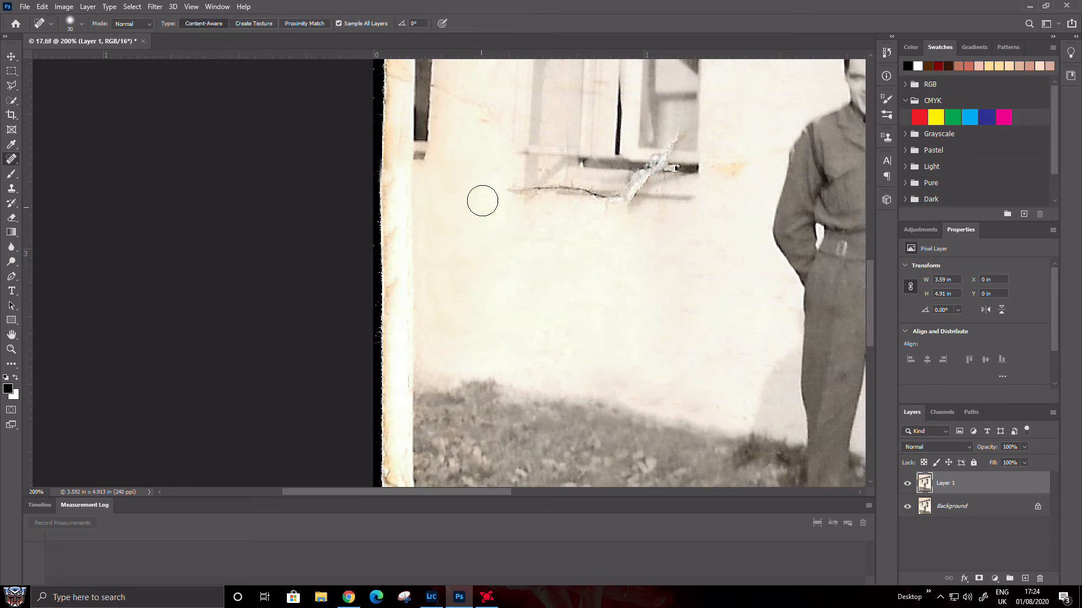
{"action": "key", "text": "s"}
{"action": "left_click_drag", "start_coordinate": [665, 200], "coordinate": [636, 199]}
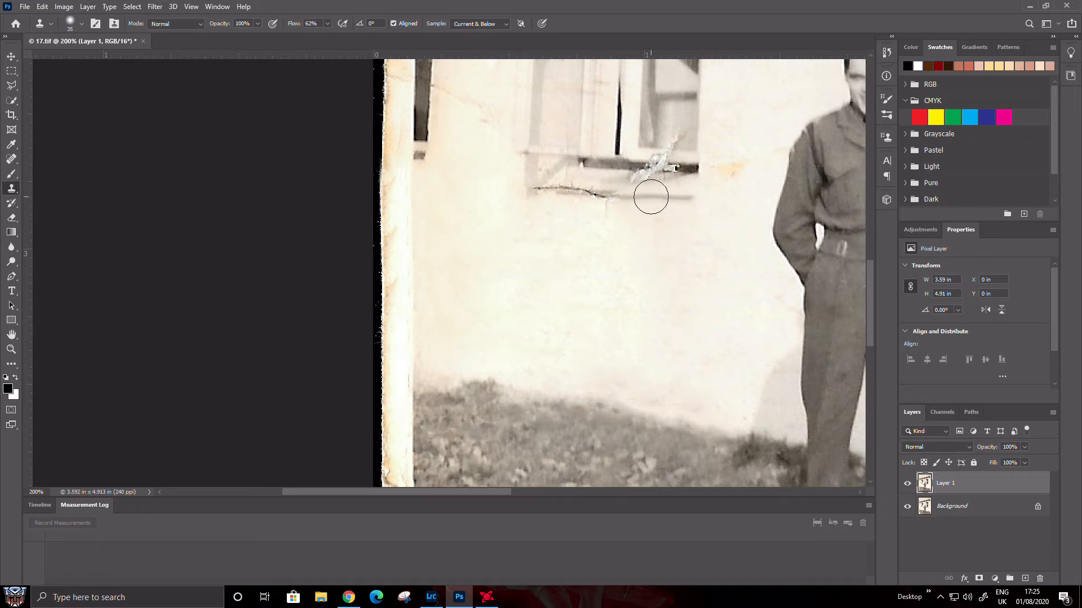
{"action": "left_click_drag", "start_coordinate": [640, 198], "coordinate": [547, 192]}
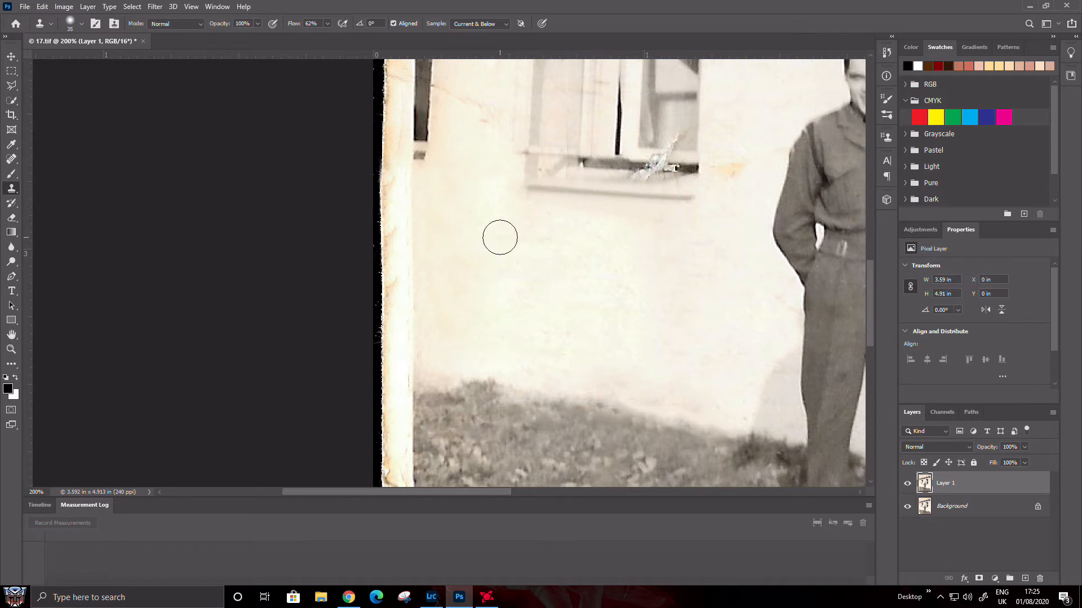
Step: Clone away the white tear across the lower corner and sill of the open left window
{"action": "key", "text": "j"}
{"action": "left_click_drag", "start_coordinate": [566, 265], "coordinate": [387, 471]}
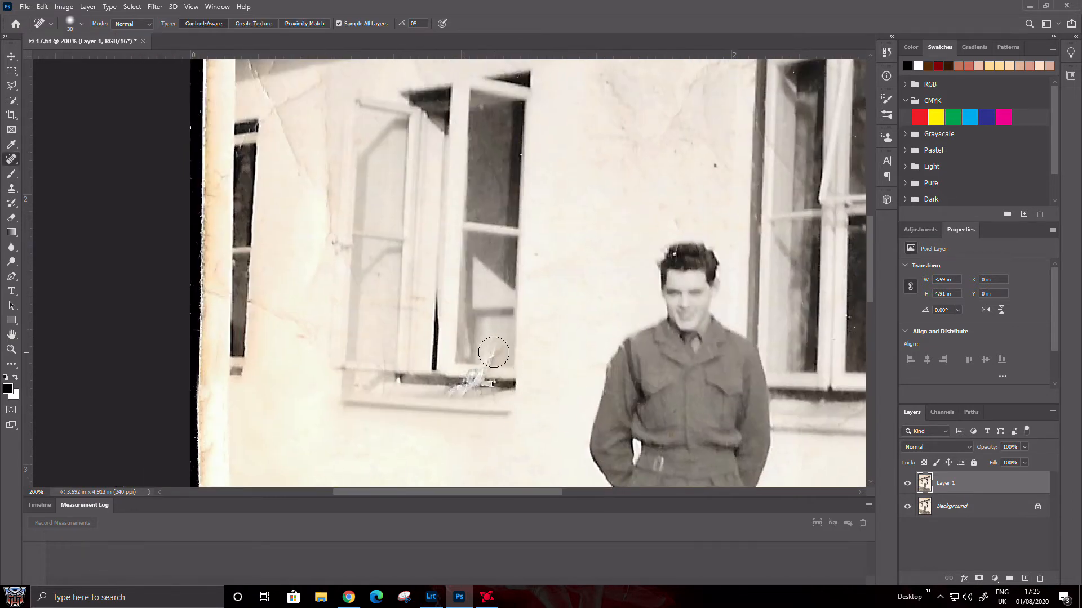
{"action": "key", "text": "s"}
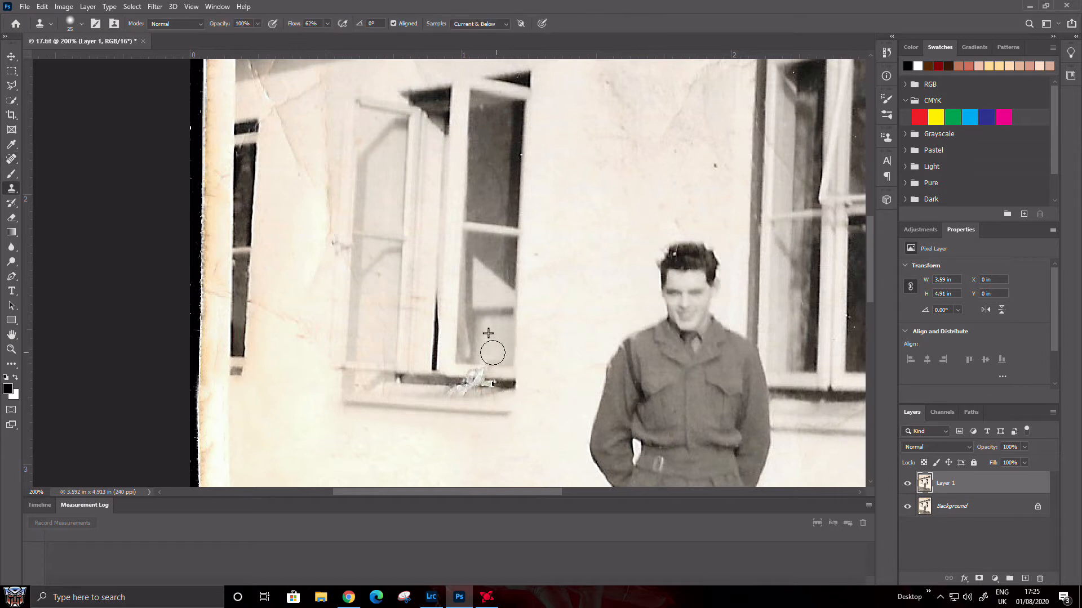
{"action": "left_click_drag", "start_coordinate": [483, 372], "coordinate": [468, 373]}
{"action": "key", "text": "bracketleft"}
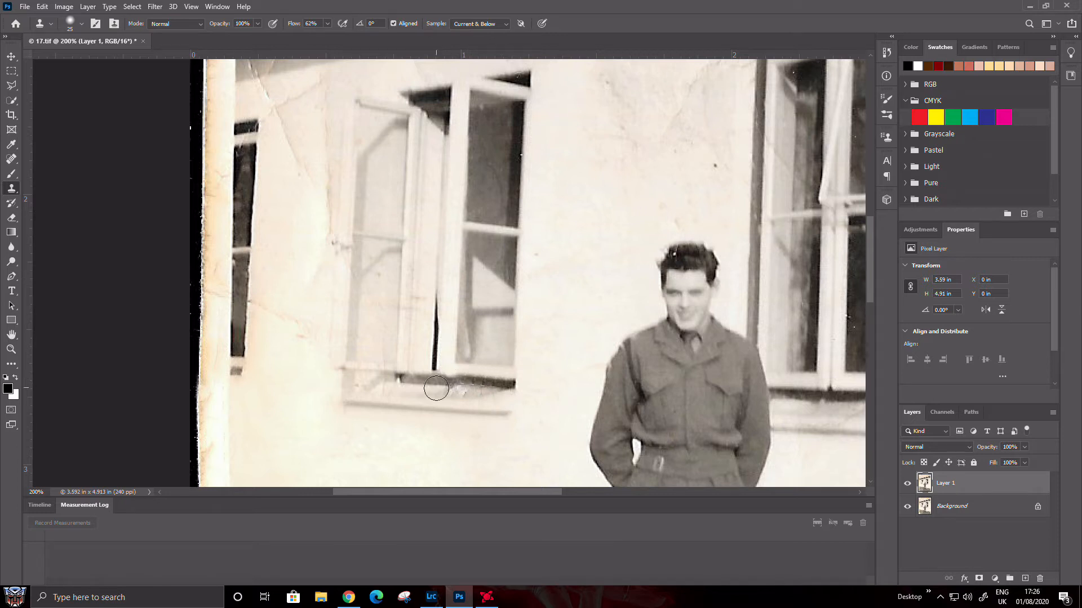
{"action": "left_click_drag", "start_coordinate": [446, 389], "coordinate": [501, 394]}
Step: Copy a dark window shadow strip to a new layer and fit it beneath the left window at 0.43 by 0.07 in
{"action": "mouse_move", "coordinate": [463, 458]}
{"action": "left_mouse_down"}
{"action": "mouse_move", "coordinate": [495, 472]}
{"action": "mouse_move", "coordinate": [306, 374]}
{"action": "left_mouse_up"}
{"action": "key", "text": "m"}
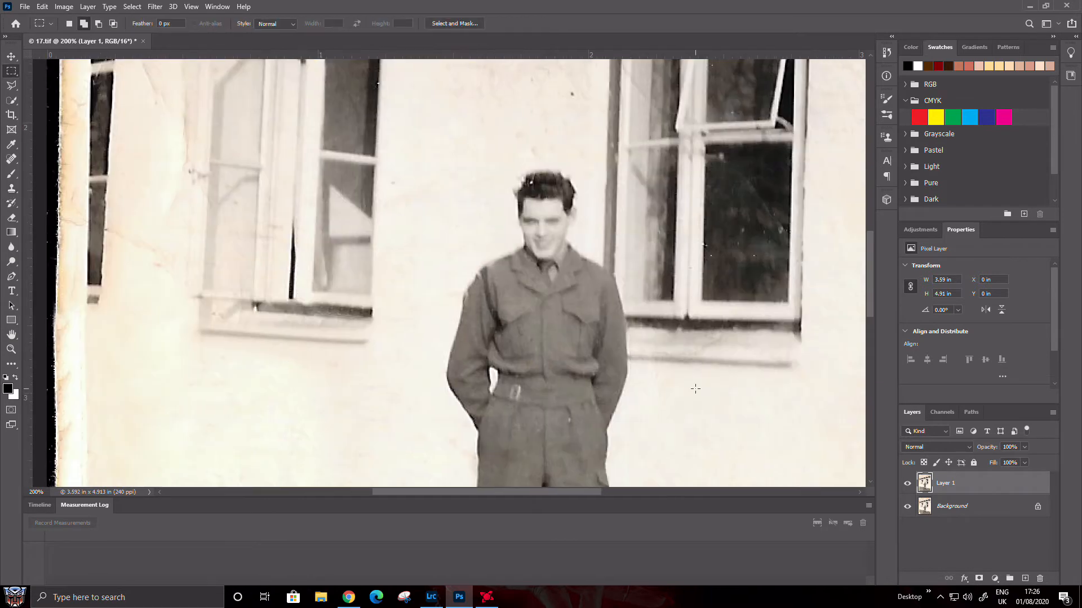
{"action": "left_click_drag", "start_coordinate": [715, 195], "coordinate": [369, 312]}
{"action": "key", "text": "ctrl+j"}
{"action": "key", "text": "ctrl+t"}
{"action": "left_click_drag", "start_coordinate": [276, 311], "coordinate": [310, 316]}
{"action": "left_click", "coordinate": [557, 23]}
Step: Set the strip layer's opacity to 72% and erase its lower edge to blend it under the left window
{"action": "left_click_drag", "start_coordinate": [1029, 460], "coordinate": [1016, 460]}
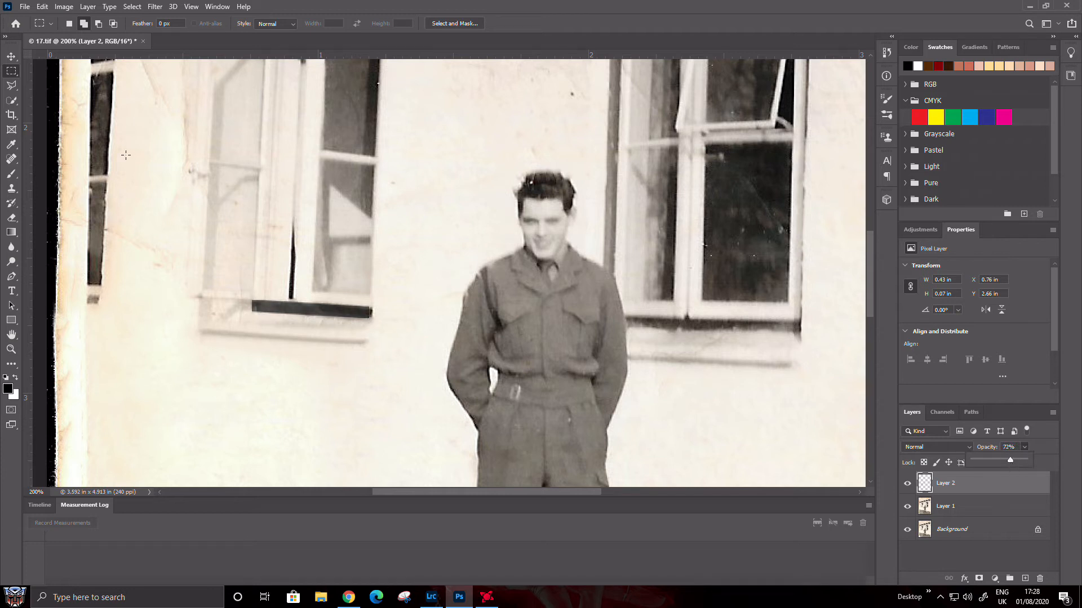
{"action": "left_click", "coordinate": [11, 217]}
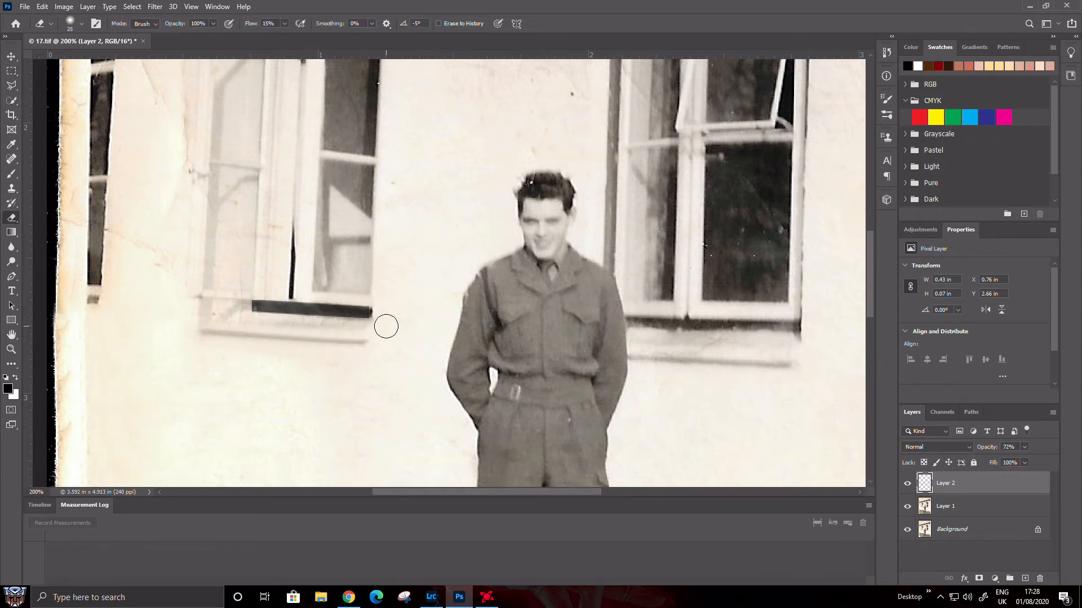
{"action": "left_click_drag", "start_coordinate": [340, 328], "coordinate": [273, 324]}
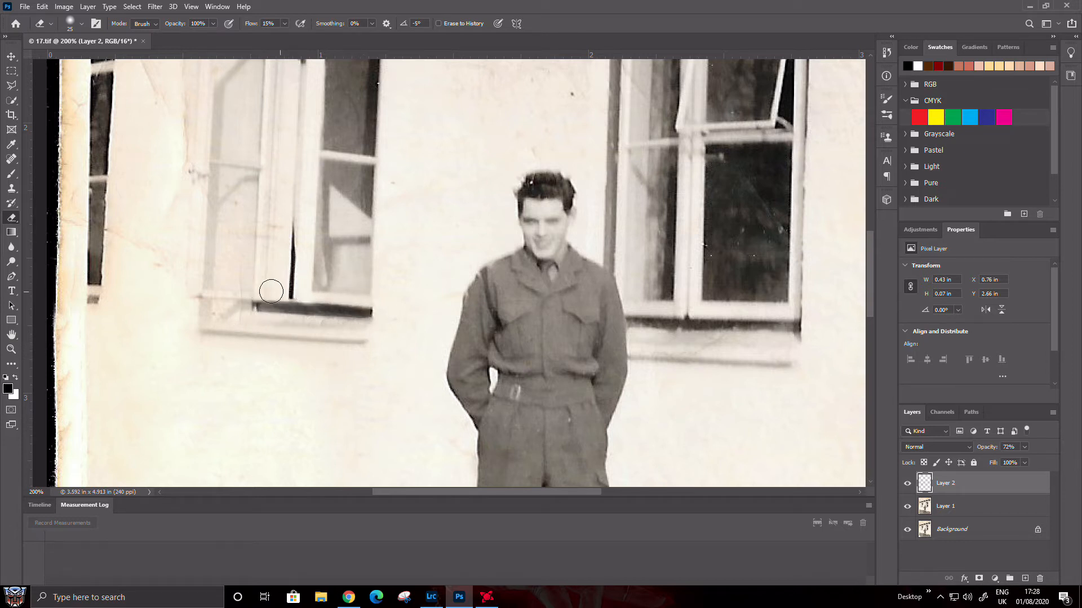
Step: Stamp all visible layers into a new layer and heal the dark spot on the wall above the man
{"action": "key", "text": "j"}
{"action": "key", "text": "ctrl+alt+shift+e"}
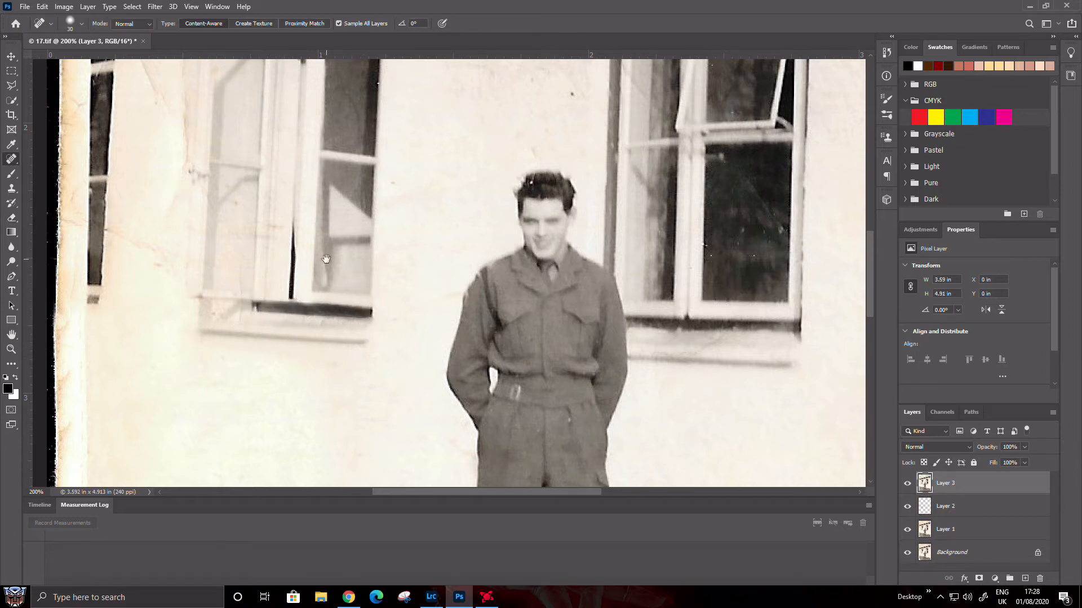
{"action": "left_click_drag", "start_coordinate": [287, 245], "coordinate": [399, 275]}
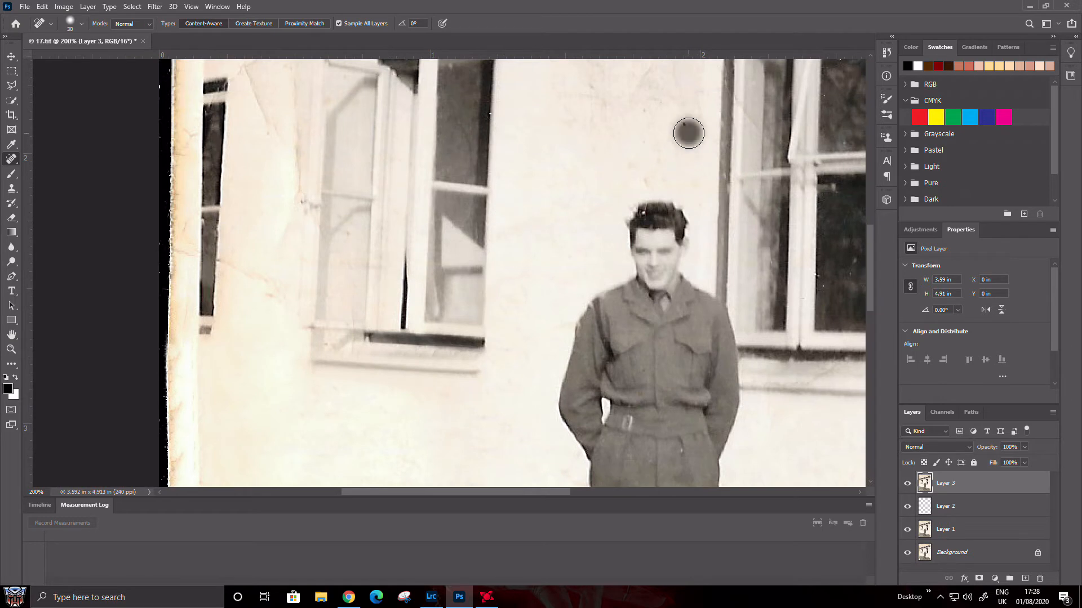
{"action": "left_click_drag", "start_coordinate": [614, 204], "coordinate": [555, 221]}
Step: Heal the cracks and stains on the wall between the two left-hand windows
{"action": "left_click_drag", "start_coordinate": [243, 288], "coordinate": [483, 362]}
{"action": "left_click", "coordinate": [380, 322]}
{"action": "mouse_move", "coordinate": [441, 133]}
{"action": "left_mouse_down"}
{"action": "mouse_move", "coordinate": [462, 204]}
{"action": "mouse_move", "coordinate": [407, 77]}
{"action": "left_mouse_up"}
{"action": "mouse_move", "coordinate": [449, 128]}
{"action": "left_mouse_down"}
{"action": "mouse_move", "coordinate": [513, 106]}
{"action": "mouse_move", "coordinate": [487, 251]}
{"action": "left_mouse_up"}
{"action": "left_click", "coordinate": [483, 258]}
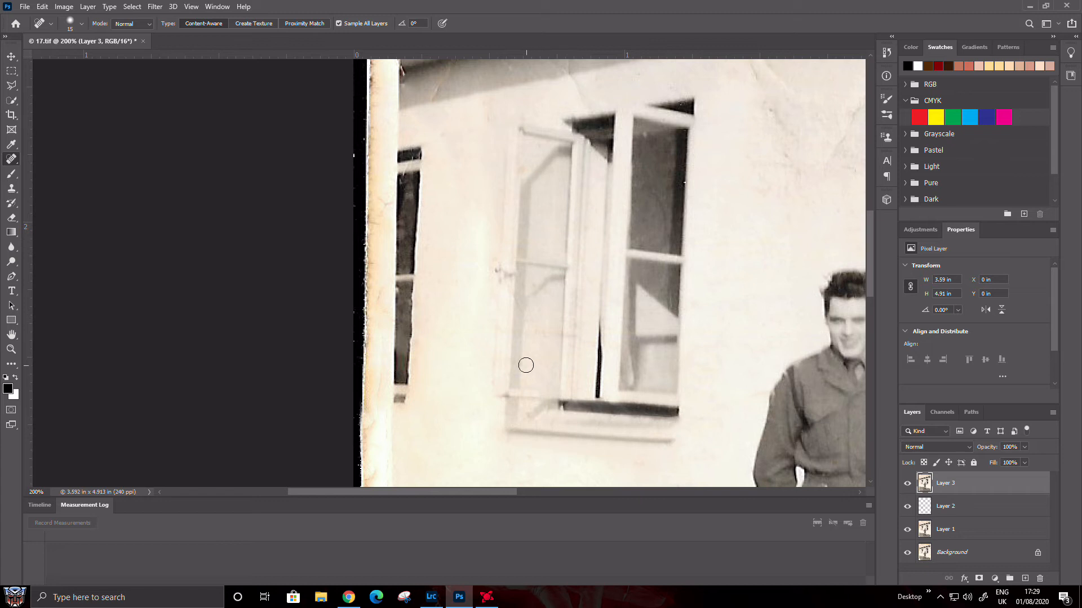
Step: Heal the cracks and stains at the left end of the roof eave
{"action": "scroll", "coordinate": [501, 330], "scroll_direction": "up", "scroll_amount": 4}
{"action": "key", "text": "bracketright"}
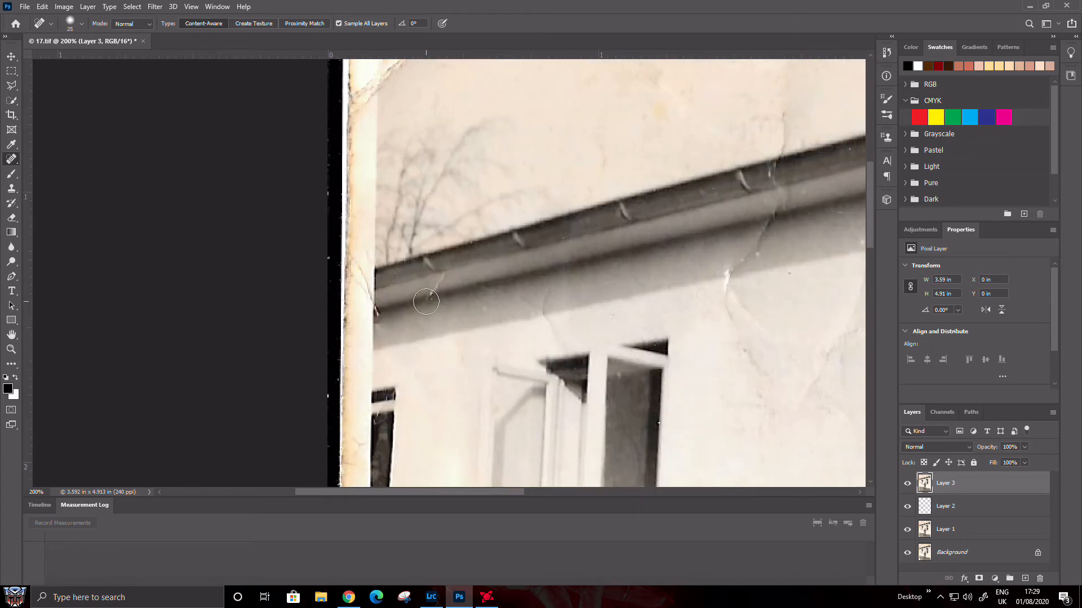
{"action": "left_click_drag", "start_coordinate": [376, 311], "coordinate": [386, 302]}
{"action": "key", "text": "bracketright"}
{"action": "left_click_drag", "start_coordinate": [352, 259], "coordinate": [377, 305]}
Step: Heal the crack crossing the eave and the torn spot on the wall beyond the left open window
{"action": "left_click_drag", "start_coordinate": [530, 267], "coordinate": [192, 326]}
{"action": "mouse_move", "coordinate": [436, 268]}
{"action": "left_mouse_down"}
{"action": "mouse_move", "coordinate": [386, 315]}
{"action": "mouse_move", "coordinate": [379, 351]}
{"action": "left_mouse_up"}
{"action": "mouse_move", "coordinate": [206, 371]}
{"action": "left_mouse_down"}
{"action": "mouse_move", "coordinate": [194, 351]}
{"action": "mouse_move", "coordinate": [224, 405]}
{"action": "left_mouse_up"}
{"action": "left_click", "coordinate": [158, 354]}
{"action": "mouse_move", "coordinate": [389, 361]}
{"action": "left_mouse_down"}
{"action": "mouse_move", "coordinate": [379, 367]}
{"action": "mouse_move", "coordinate": [423, 433]}
{"action": "left_mouse_up"}
{"action": "left_click_drag", "start_coordinate": [417, 457], "coordinate": [418, 450]}
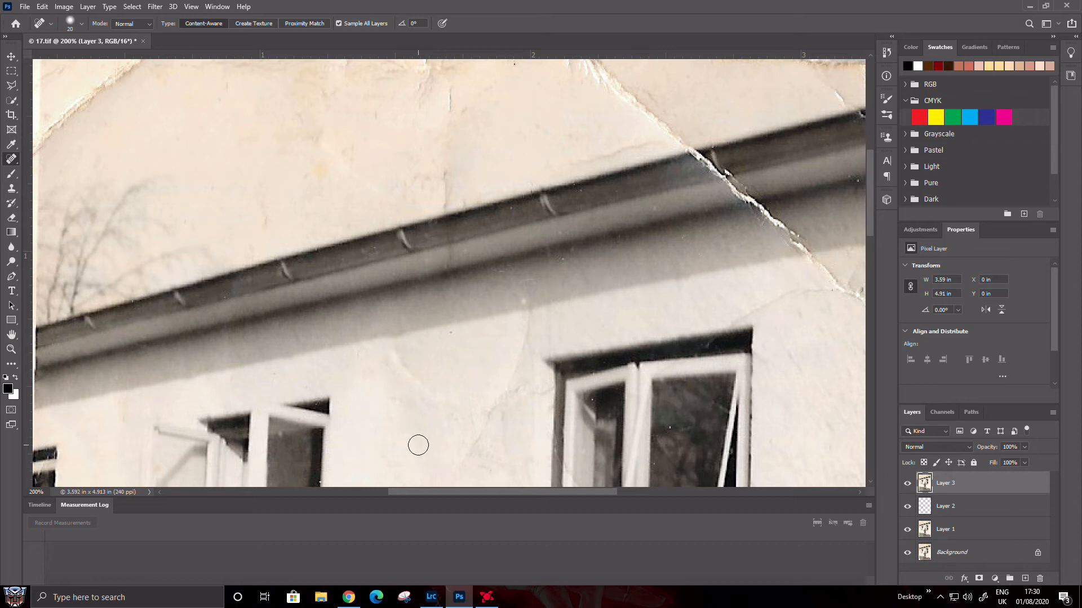
Step: Heal the curved cracks and specks on the wall below the eave between the two open windows
{"action": "key", "text": "bracketright"}
{"action": "left_click_drag", "start_coordinate": [442, 404], "coordinate": [397, 352]}
{"action": "mouse_move", "coordinate": [528, 297]}
{"action": "left_mouse_down"}
{"action": "mouse_move", "coordinate": [509, 376]}
{"action": "mouse_move", "coordinate": [460, 472]}
{"action": "left_mouse_up"}
{"action": "mouse_move", "coordinate": [507, 427]}
{"action": "left_mouse_down"}
{"action": "mouse_move", "coordinate": [407, 325]}
{"action": "mouse_move", "coordinate": [373, 336]}
{"action": "left_mouse_up"}
{"action": "mouse_move", "coordinate": [403, 300]}
{"action": "left_mouse_down"}
{"action": "mouse_move", "coordinate": [377, 324]}
{"action": "mouse_move", "coordinate": [289, 357]}
{"action": "mouse_move", "coordinate": [252, 412]}
{"action": "left_mouse_up"}
{"action": "left_click_drag", "start_coordinate": [259, 371], "coordinate": [273, 247]}
{"action": "left_click_drag", "start_coordinate": [664, 168], "coordinate": [599, 352]}
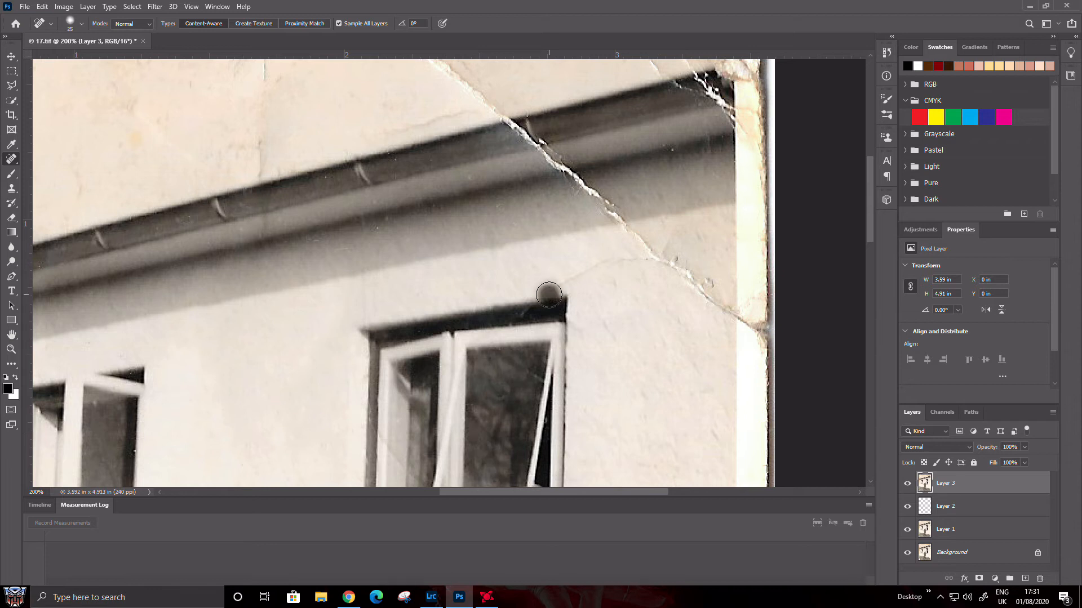
Step: Repair the white diagonal tear across the wall and eave above the right window by healing and cloning
{"action": "left_click_drag", "start_coordinate": [734, 316], "coordinate": [580, 191]}
{"action": "key", "text": "s"}
{"action": "left_click", "coordinate": [524, 182], "text": "alt"}
{"action": "mouse_move", "coordinate": [567, 172]}
{"action": "left_mouse_down"}
{"action": "mouse_move", "coordinate": [588, 194]}
{"action": "mouse_move", "coordinate": [539, 150]}
{"action": "mouse_move", "coordinate": [584, 207]}
{"action": "mouse_move", "coordinate": [513, 136]}
{"action": "left_mouse_up"}
{"action": "key", "text": "j"}
Step: Heal the cracks in the sky just above the right half of the roof
{"action": "left_click_drag", "start_coordinate": [388, 125], "coordinate": [454, 108]}
{"action": "mouse_move", "coordinate": [506, 83]}
{"action": "left_mouse_down"}
{"action": "mouse_move", "coordinate": [557, 224]}
{"action": "mouse_move", "coordinate": [465, 188]}
{"action": "mouse_move", "coordinate": [485, 184]}
{"action": "left_mouse_up"}
{"action": "left_click_drag", "start_coordinate": [510, 251], "coordinate": [439, 268]}
{"action": "left_click_drag", "start_coordinate": [312, 313], "coordinate": [319, 214]}
{"action": "key", "text": "]"}
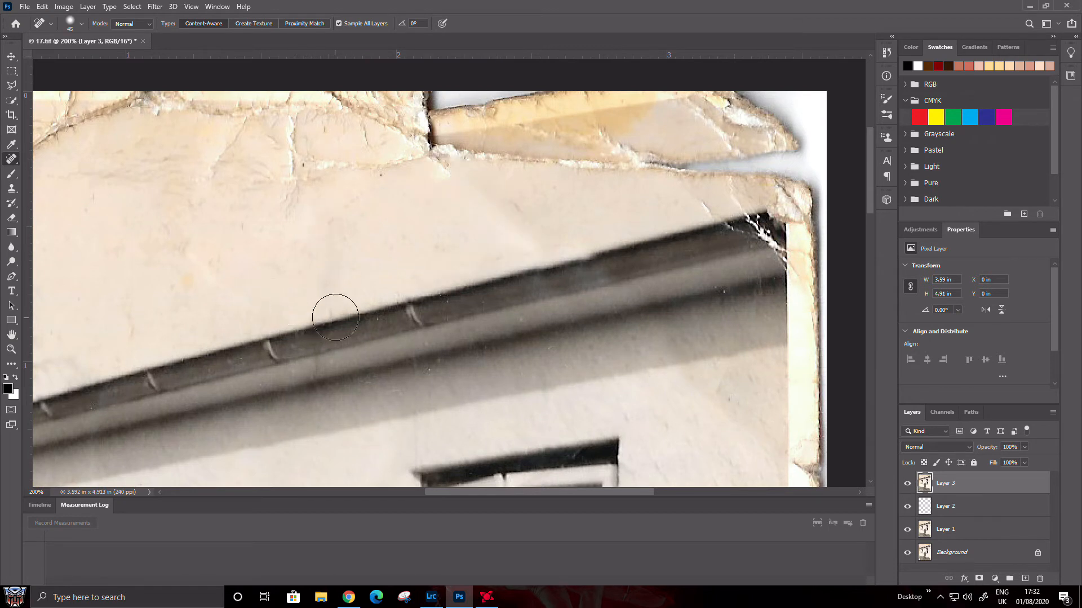
Step: Heal the marks at the roof's right end and clone the gutter and eave over the torn corner
{"action": "left_click", "coordinate": [728, 225]}
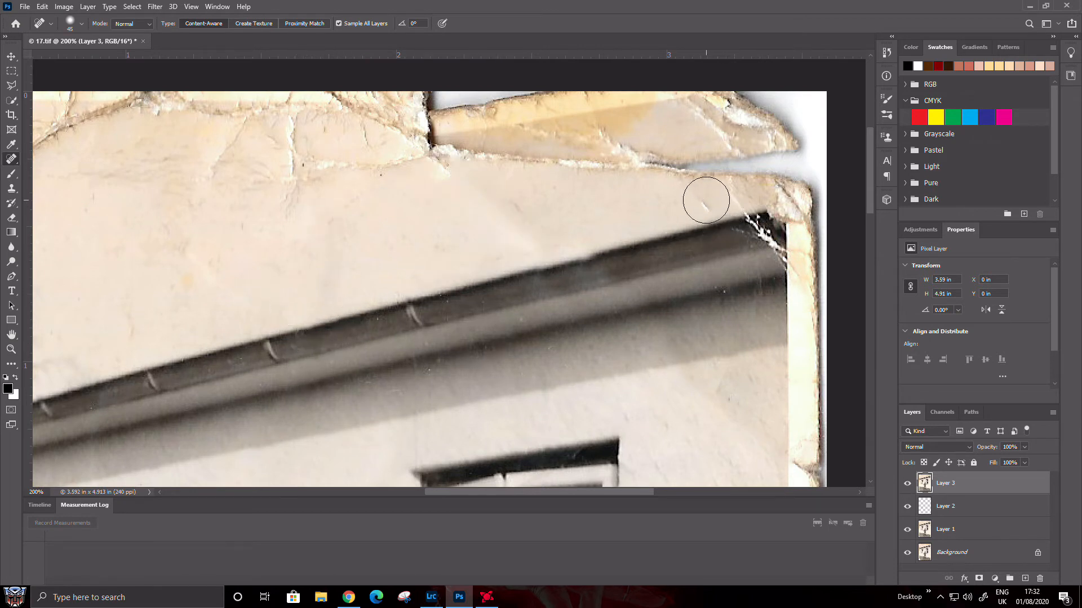
{"action": "mouse_move", "coordinate": [762, 214]}
{"action": "left_mouse_down"}
{"action": "mouse_move", "coordinate": [762, 237]}
{"action": "mouse_move", "coordinate": [762, 227]}
{"action": "mouse_move", "coordinate": [778, 242]}
{"action": "mouse_move", "coordinate": [735, 277]}
{"action": "mouse_move", "coordinate": [710, 263]}
{"action": "mouse_move", "coordinate": [764, 221]}
{"action": "left_mouse_up"}
{"action": "key", "text": "s"}
{"action": "left_click", "coordinate": [710, 257], "text": "alt"}
{"action": "key", "text": "j"}
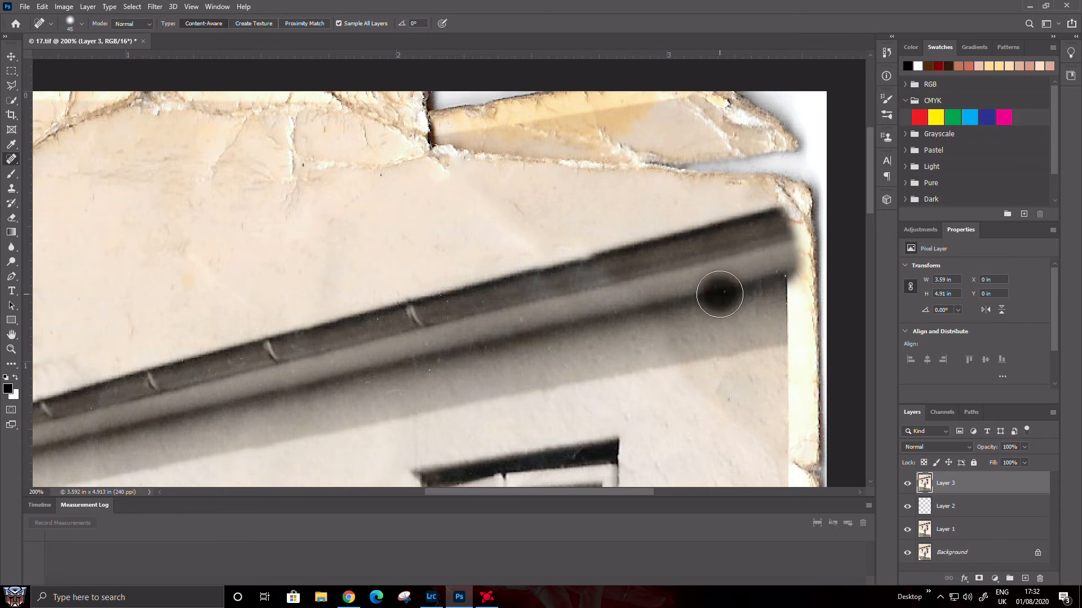
Step: Heal the long diagonal crack and smaller creases in the sky over the left half of the roof
{"action": "left_click_drag", "start_coordinate": [431, 380], "coordinate": [831, 296]}
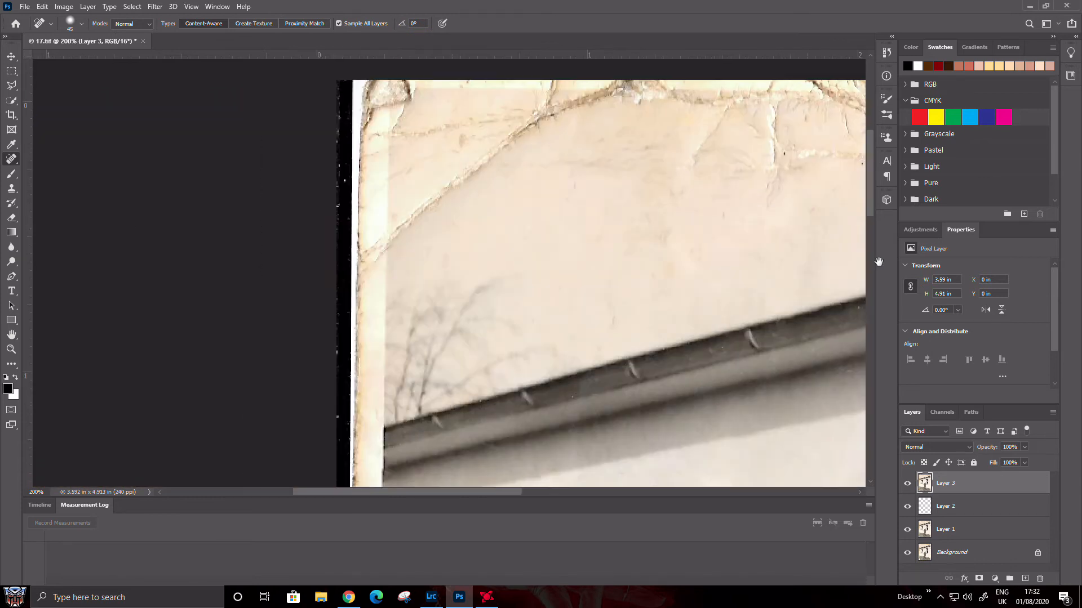
{"action": "left_click_drag", "start_coordinate": [525, 133], "coordinate": [532, 212]}
{"action": "left_click_drag", "start_coordinate": [408, 256], "coordinate": [482, 175]}
{"action": "left_click_drag", "start_coordinate": [436, 148], "coordinate": [519, 138]}
{"action": "mouse_move", "coordinate": [496, 197]}
{"action": "left_mouse_down"}
{"action": "mouse_move", "coordinate": [671, 173]}
{"action": "mouse_move", "coordinate": [374, 224]}
{"action": "left_mouse_up"}
{"action": "left_click_drag", "start_coordinate": [502, 265], "coordinate": [526, 275]}
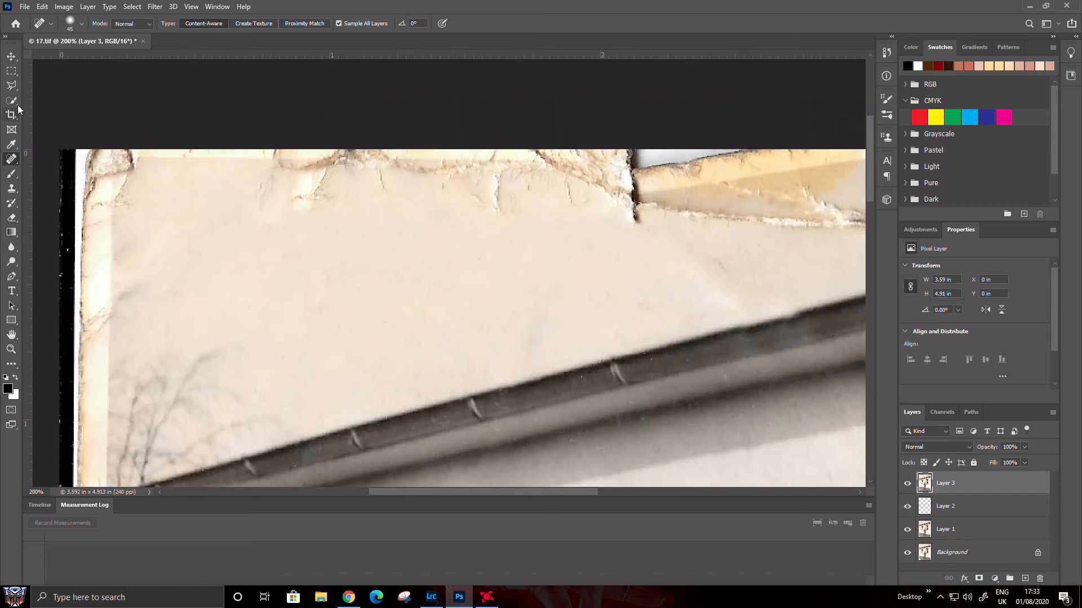
Step: Select the cracked strip along the photo's top left edge and replace it with a Content-Aware fill
{"action": "key", "text": "m"}
{"action": "left_click_drag", "start_coordinate": [239, 132], "coordinate": [656, 232]}
{"action": "right_click", "coordinate": [442, 214]}
{"action": "left_click", "coordinate": [462, 350]}
{"action": "left_click", "coordinate": [611, 158]}
Step: Replace the torn top right edge with a Content-Aware fill at 100% opacity and heal the leftover marks in the sky
{"action": "scroll", "coordinate": [273, 234], "scroll_direction": "right", "scroll_amount": 5}
{"action": "right_click", "coordinate": [320, 176]}
{"action": "left_click", "coordinate": [361, 181]}
{"action": "left_click_drag", "start_coordinate": [296, 150], "coordinate": [820, 259]}
{"action": "right_click", "coordinate": [482, 289]}
{"action": "left_click", "coordinate": [501, 424]}
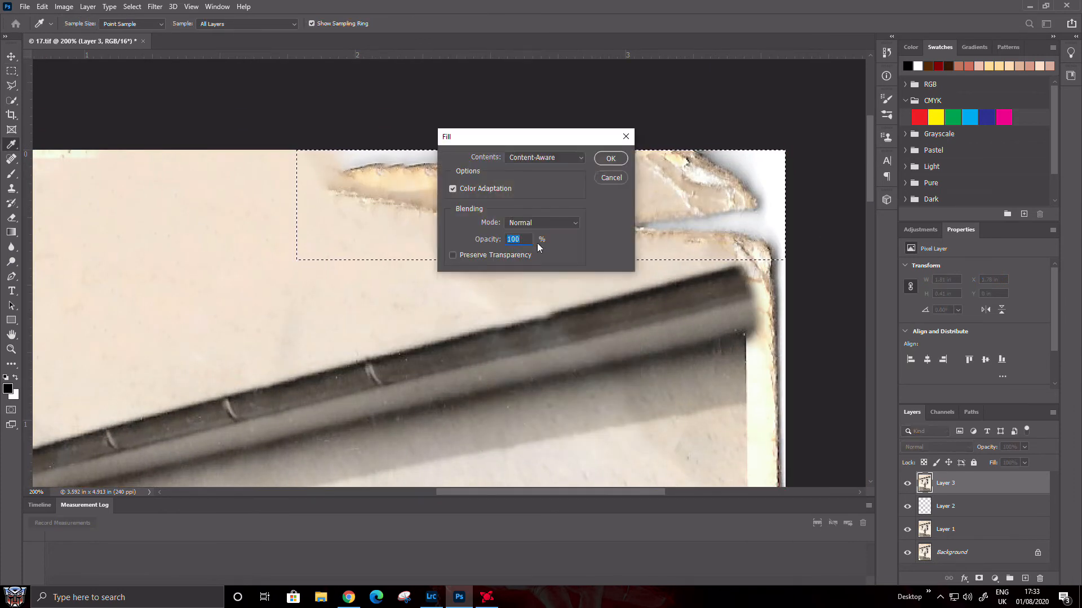
{"action": "left_click", "coordinate": [611, 159]}
{"action": "key", "text": "ctrl+d"}
{"action": "key", "text": "j"}
{"action": "left_click_drag", "start_coordinate": [691, 184], "coordinate": [761, 172]}
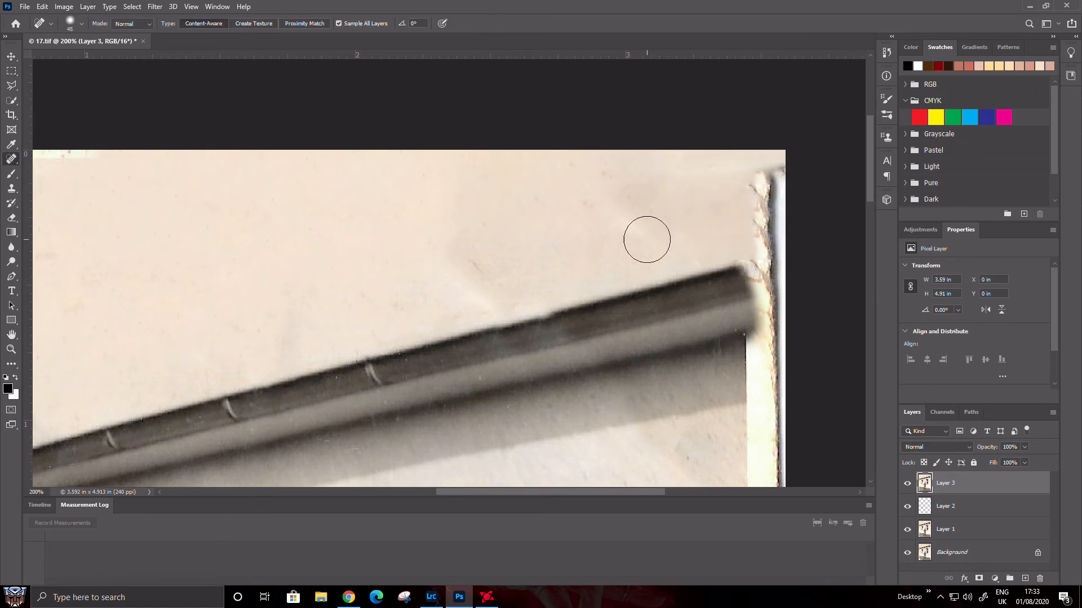
Step: Remove the damaged paper in the sky's upper left corner with healing and a Content-Aware fill
{"action": "scroll", "coordinate": [525, 244], "scroll_direction": "left", "scroll_amount": 5}
{"action": "scroll", "coordinate": [508, 253], "scroll_direction": "down", "scroll_amount": 1}
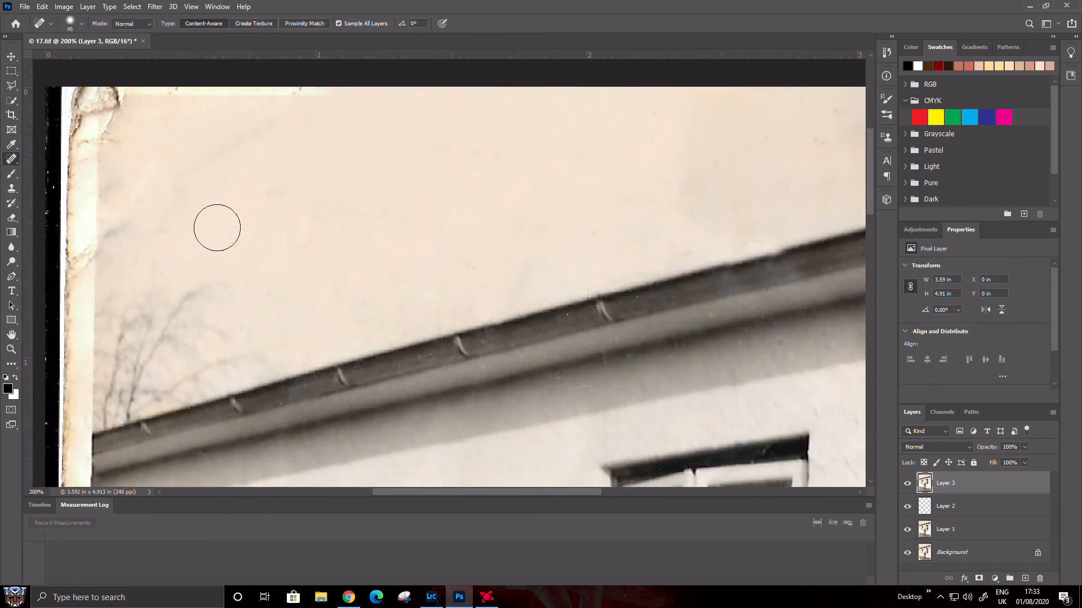
{"action": "scroll", "coordinate": [217, 227], "scroll_direction": "left", "scroll_amount": 4}
{"action": "scroll", "coordinate": [217, 227], "scroll_direction": "up", "scroll_amount": 1}
{"action": "mouse_move", "coordinate": [290, 226]}
{"action": "left_mouse_down"}
{"action": "mouse_move", "coordinate": [290, 234]}
{"action": "mouse_move", "coordinate": [282, 194]}
{"action": "mouse_move", "coordinate": [291, 179]}
{"action": "mouse_move", "coordinate": [318, 212]}
{"action": "left_mouse_up"}
{"action": "key", "text": "m"}
{"action": "right_click", "coordinate": [301, 198]}
{"action": "left_click", "coordinate": [345, 338]}
{"action": "left_click", "coordinate": [620, 156]}
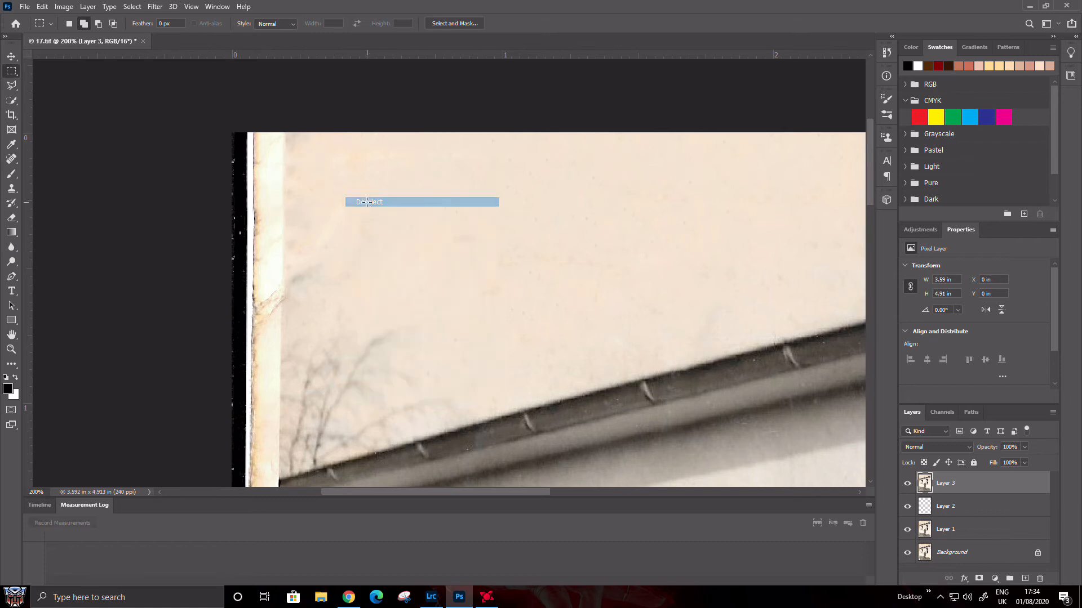
{"action": "key", "text": "ctrl+d"}
{"action": "key", "text": "j"}
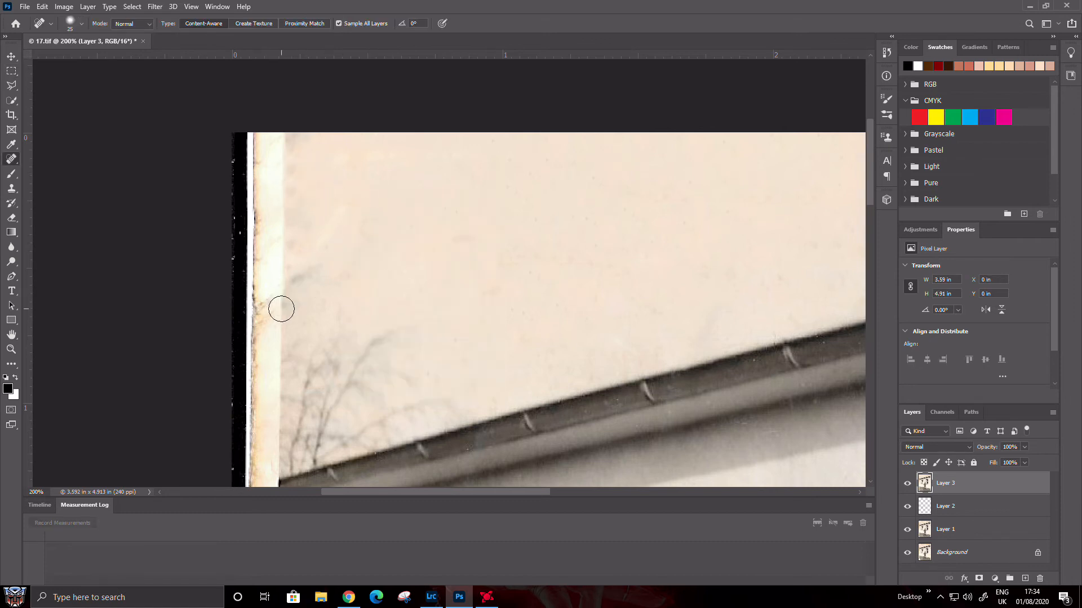
Step: Heal the dark marks along the sky's left edge and clone clean sky over a selected patch in that corner
{"action": "left_click_drag", "start_coordinate": [290, 279], "coordinate": [338, 291]}
{"action": "key", "text": "m"}
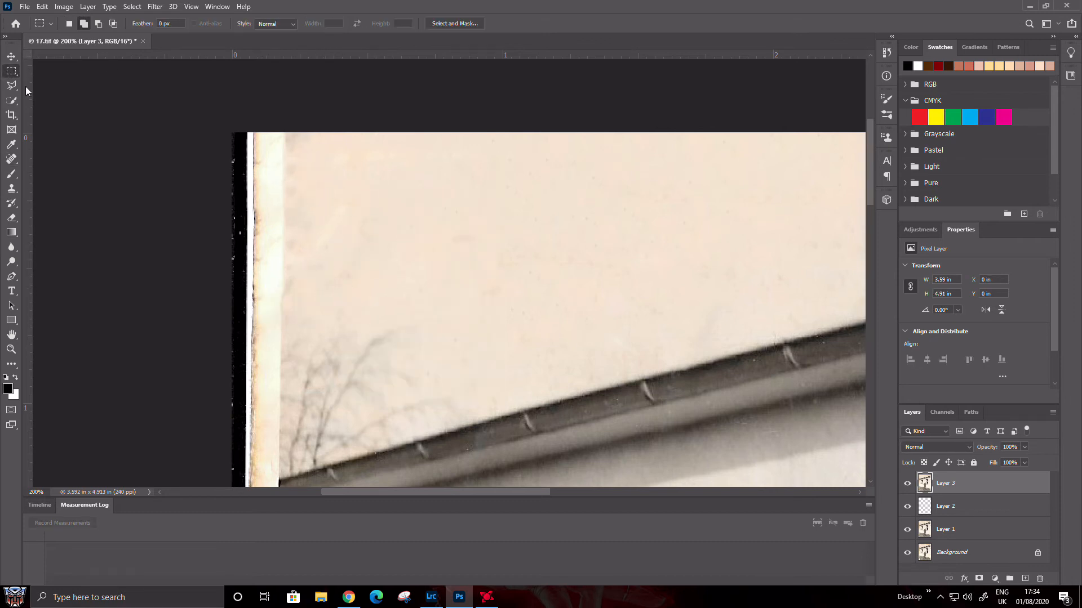
{"action": "left_click_drag", "start_coordinate": [282, 134], "coordinate": [406, 297]}
{"action": "key", "text": "s"}
{"action": "left_click", "coordinate": [368, 274], "text": "alt"}
{"action": "right_click", "coordinate": [483, 193]}
{"action": "key", "text": "Escape"}
{"action": "key", "text": "m"}
{"action": "key", "text": "ctrl+d"}
{"action": "key", "text": "s"}
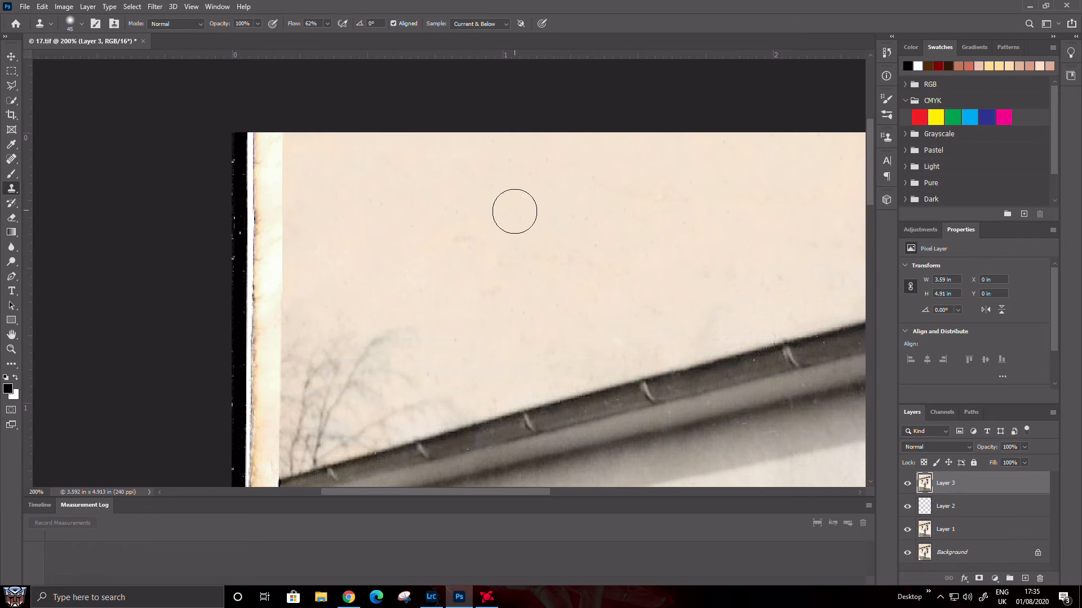
Step: Clone clean sky over the torn border in the photo's upper right corner above the roof
{"action": "left_click_drag", "start_coordinate": [434, 288], "coordinate": [75, 209]}
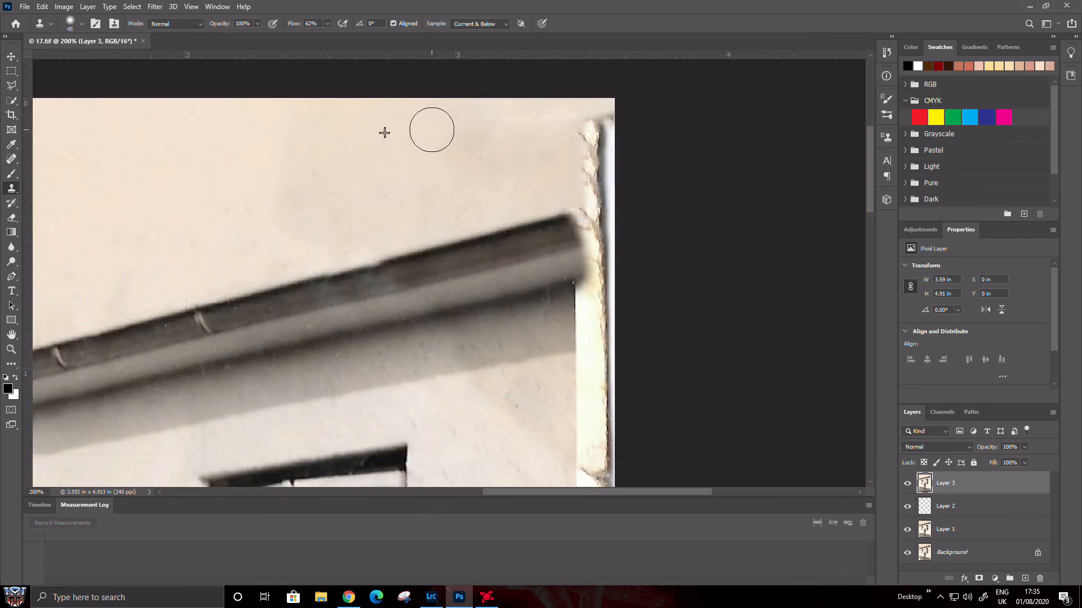
{"action": "mouse_move", "coordinate": [590, 191]}
{"action": "left_mouse_down"}
{"action": "mouse_move", "coordinate": [575, 157]}
{"action": "mouse_move", "coordinate": [541, 169]}
{"action": "mouse_move", "coordinate": [516, 120]}
{"action": "left_mouse_up"}
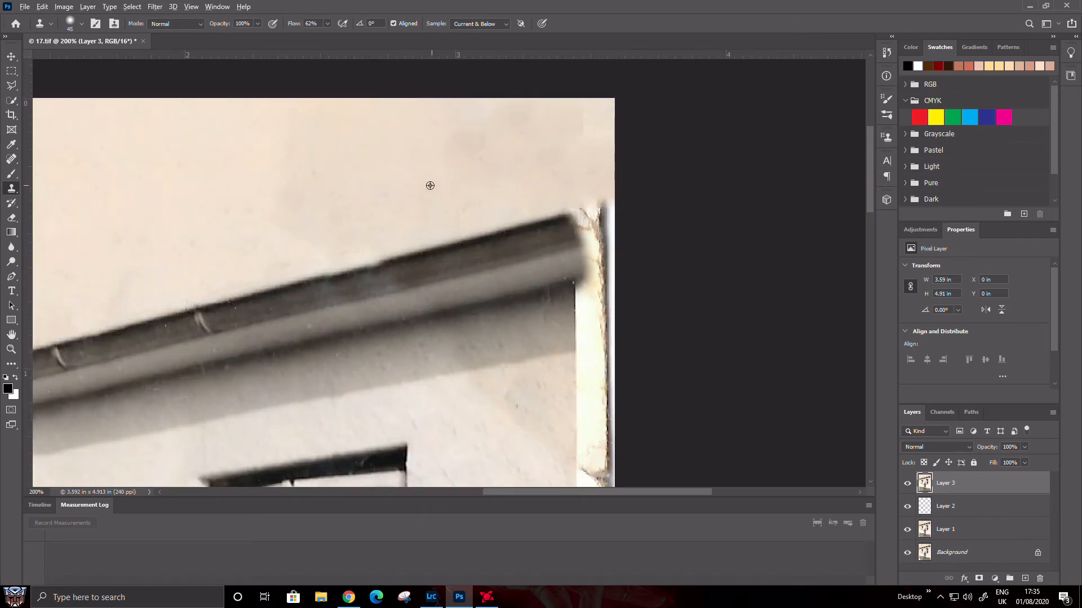
{"action": "left_click_drag", "start_coordinate": [584, 137], "coordinate": [439, 121]}
{"action": "left_click_drag", "start_coordinate": [494, 212], "coordinate": [352, 151]}
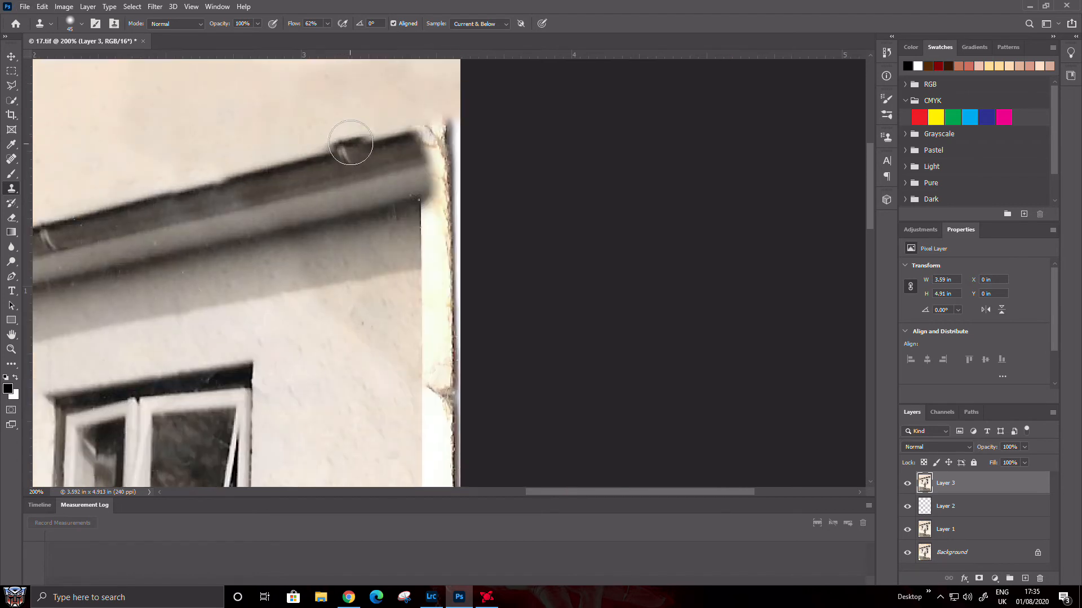
Step: Rebuild the roof's right end with a Content-Aware fill of a rectangular selection around it
{"action": "key", "text": "m"}
{"action": "left_click_drag", "start_coordinate": [354, 91], "coordinate": [508, 221]}
{"action": "right_click", "coordinate": [373, 136]}
{"action": "left_click", "coordinate": [394, 279]}
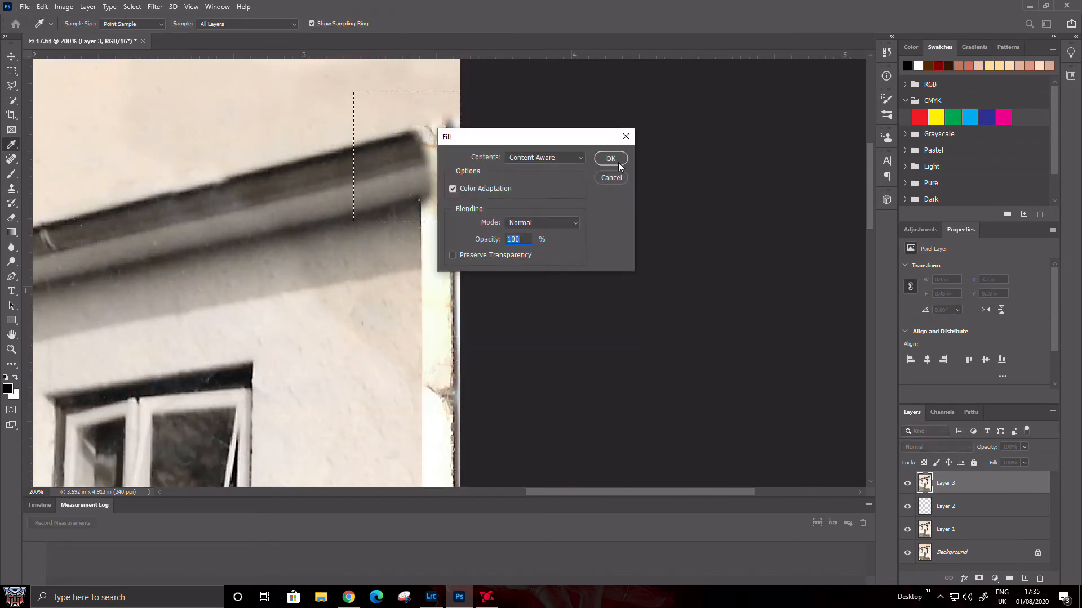
{"action": "left_click", "coordinate": [611, 148]}
{"action": "right_click", "coordinate": [292, 142]}
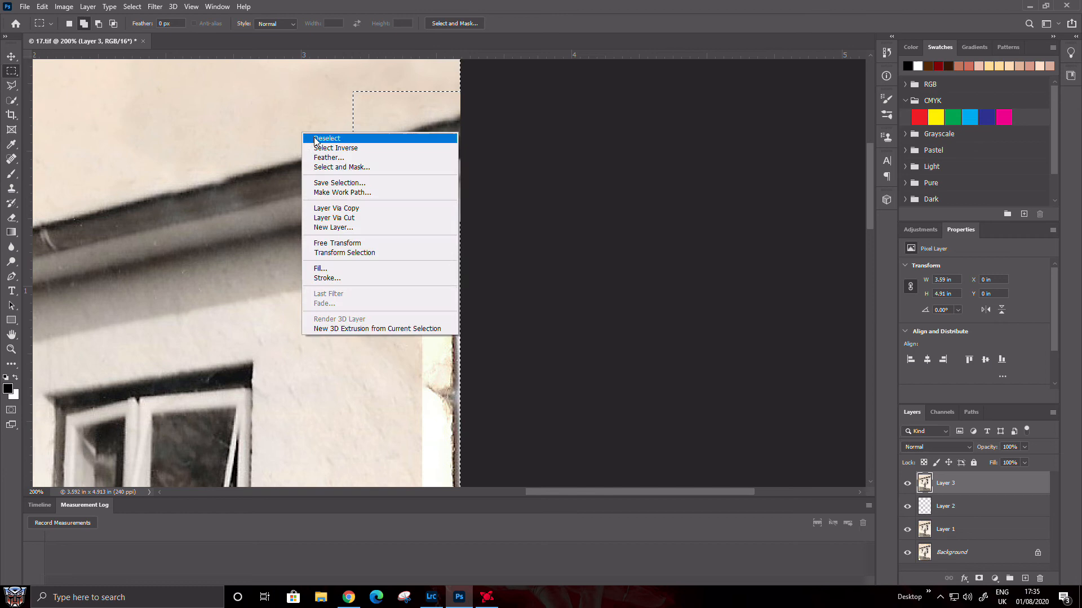
{"action": "left_click", "coordinate": [312, 147]}
Step: Clone gravel over the brown stains within a selection about 2.25 by 0.36 in along the ground's lower edge
{"action": "left_click_drag", "start_coordinate": [313, 148], "coordinate": [582, 12]}
{"action": "left_click_drag", "start_coordinate": [558, 288], "coordinate": [442, 2]}
{"action": "left_click_drag", "start_coordinate": [282, 445], "coordinate": [400, 26]}
{"action": "left_click_drag", "start_coordinate": [307, 265], "coordinate": [514, 169]}
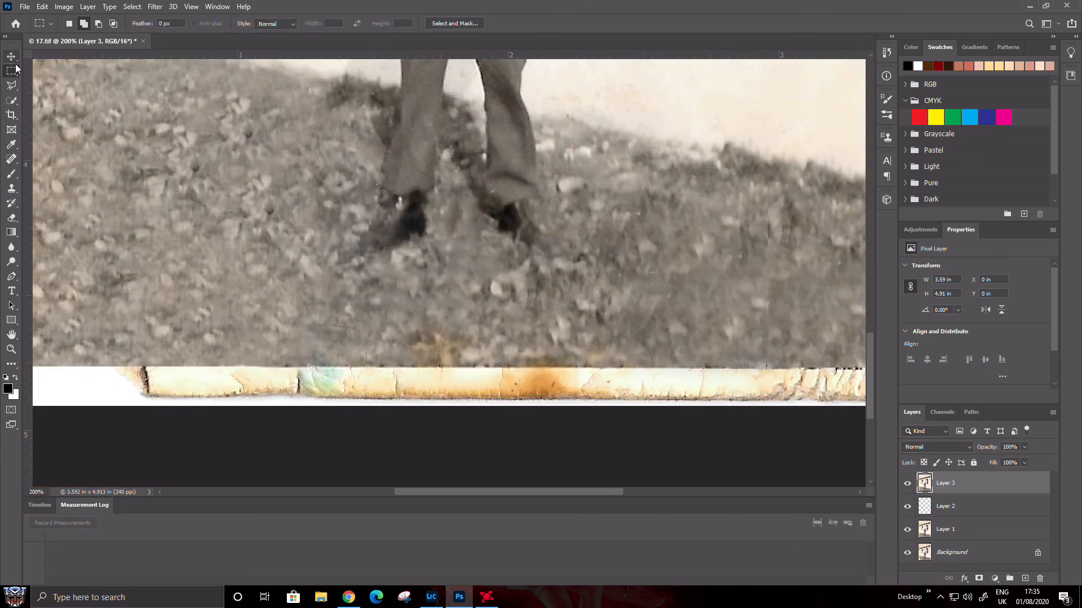
{"action": "left_click_drag", "start_coordinate": [223, 268], "coordinate": [830, 366]}
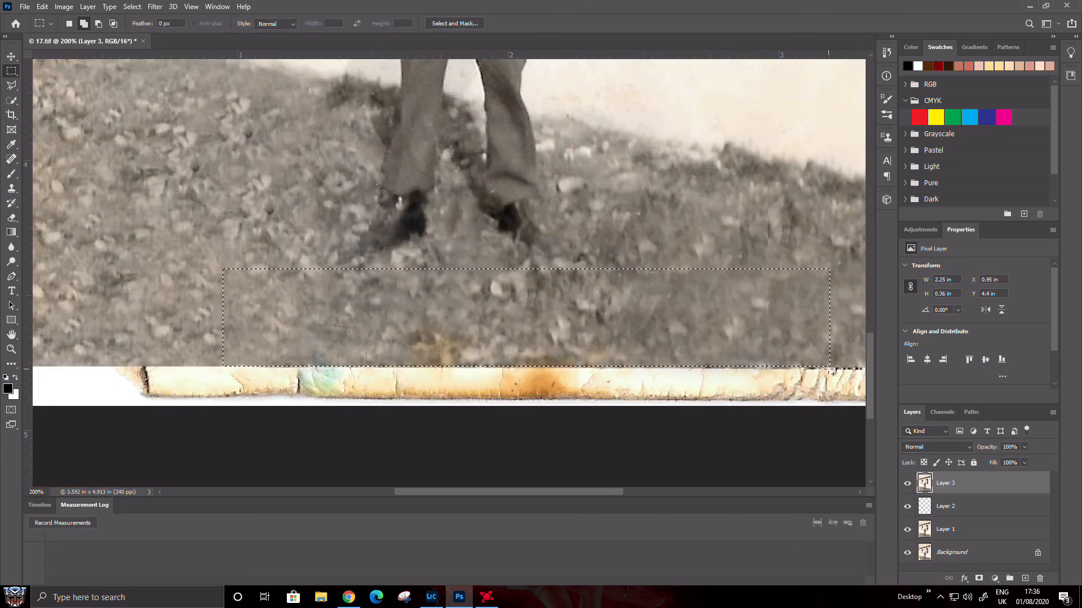
{"action": "key", "text": "s"}
{"action": "left_click", "coordinate": [584, 223], "text": "alt"}
{"action": "left_click_drag", "start_coordinate": [411, 348], "coordinate": [642, 351]}
{"action": "left_click", "coordinate": [356, 318], "text": "alt"}
{"action": "left_click_drag", "start_coordinate": [541, 345], "coordinate": [622, 340]}
{"action": "left_click_drag", "start_coordinate": [251, 256], "coordinate": [430, 387]}
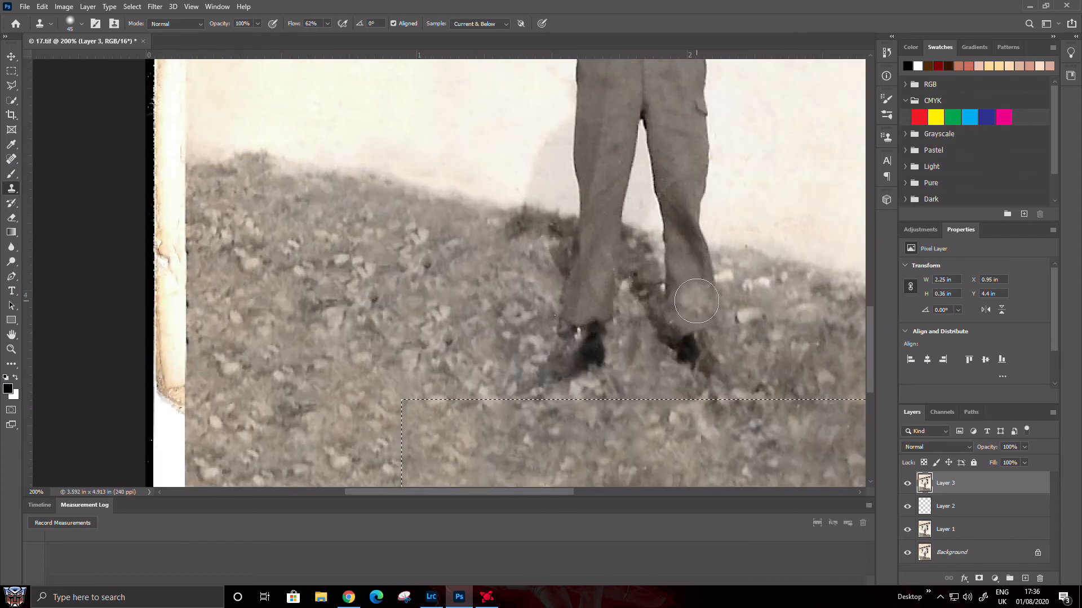
{"action": "key", "text": "m"}
{"action": "right_click", "coordinate": [697, 302]}
{"action": "left_click", "coordinate": [722, 308]}
Step: Heal the white specks and scratches on the right window's panes and sill
{"action": "left_click_drag", "start_coordinate": [711, 311], "coordinate": [424, 418]}
{"action": "key", "text": "j"}
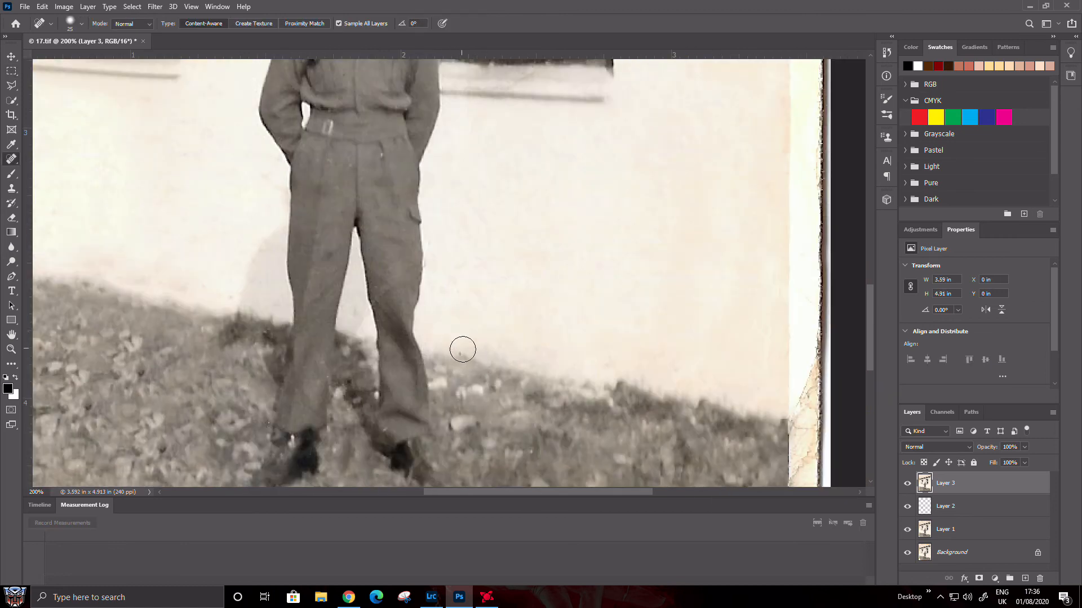
{"action": "key", "text": "bracketright"}
{"action": "key", "text": "bracketright"}
{"action": "key", "text": "bracketright"}
{"action": "scroll", "coordinate": [526, 348], "scroll_direction": "up", "scroll_amount": 6}
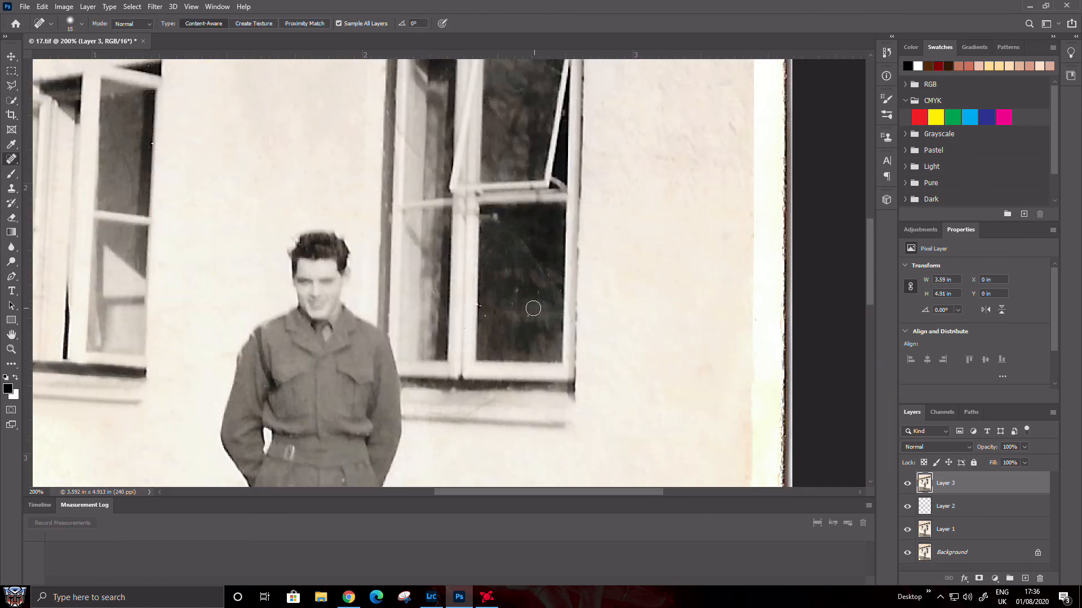
{"action": "left_click_drag", "start_coordinate": [555, 266], "coordinate": [599, 76]}
{"action": "left_click", "coordinate": [518, 413]}
{"action": "left_click", "coordinate": [463, 431]}
{"action": "mouse_move", "coordinate": [548, 456]}
{"action": "left_mouse_down"}
{"action": "mouse_move", "coordinate": [586, 295]}
{"action": "mouse_move", "coordinate": [598, 300]}
{"action": "left_mouse_up"}
Step: Heal the remaining small specks on the building and on the ground around the man's shoes
{"action": "left_click", "coordinate": [232, 138]}
{"action": "left_click", "coordinate": [268, 111]}
{"action": "left_click", "coordinate": [316, 164]}
{"action": "left_click", "coordinate": [719, 350]}
{"action": "left_click_drag", "start_coordinate": [825, 369], "coordinate": [700, 290]}
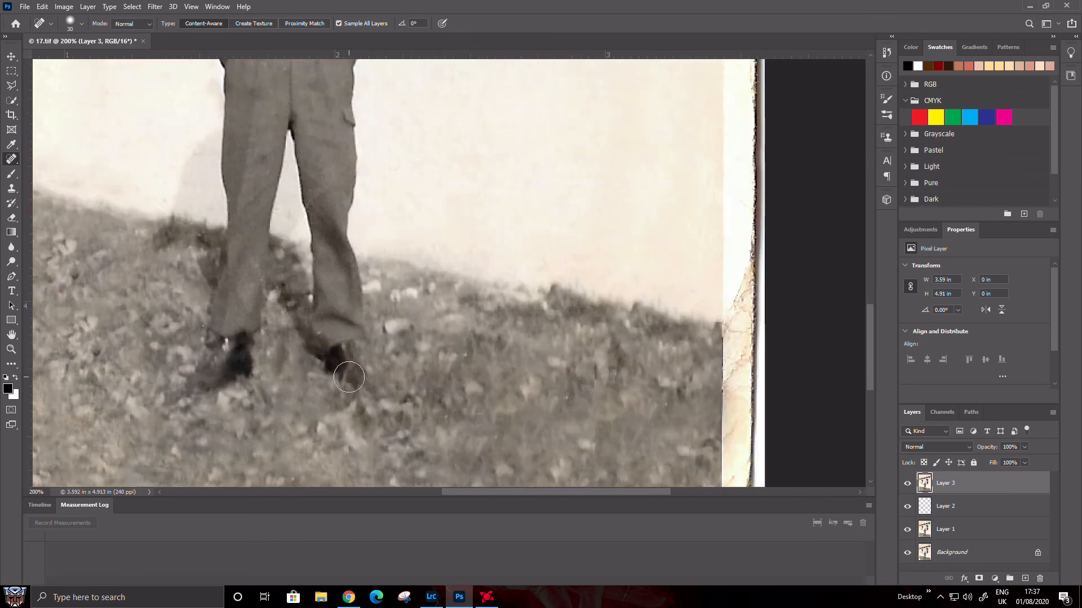
{"action": "left_click_drag", "start_coordinate": [371, 389], "coordinate": [134, 318]}
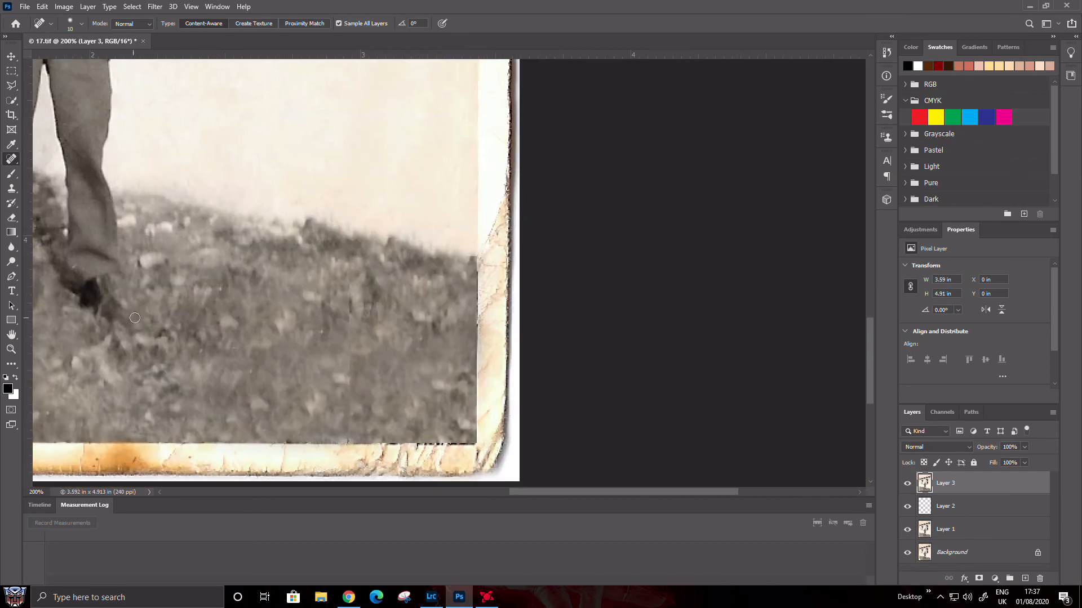
Step: Clone gravel texture over the specks and smeared areas of the ground to the right of the man's feet
{"action": "key", "text": "s"}
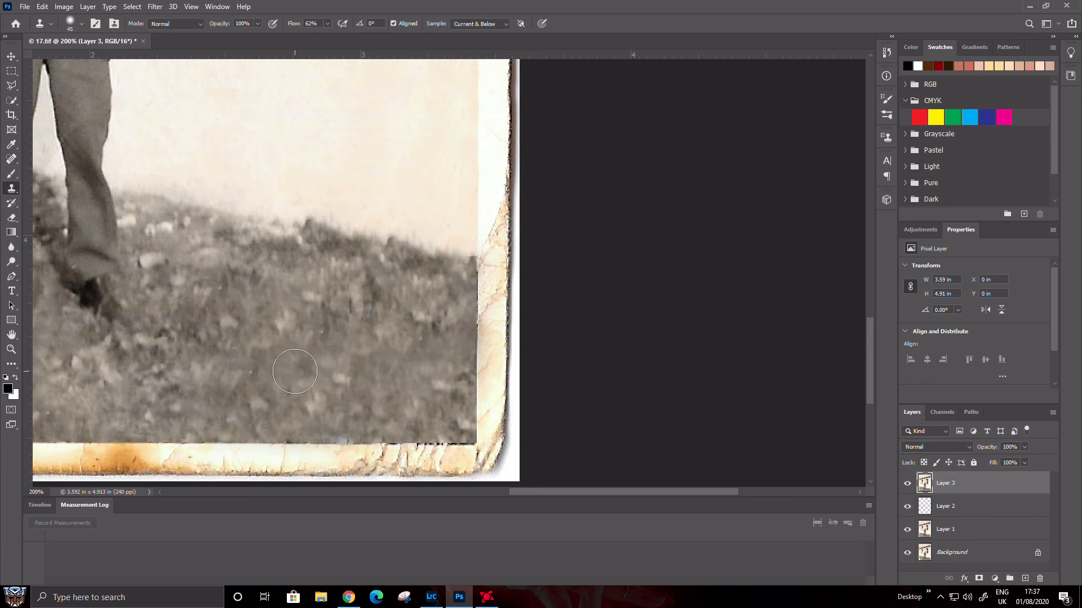
{"action": "left_click", "coordinate": [265, 324], "text": "alt"}
{"action": "left_click", "coordinate": [254, 379]}
{"action": "left_click", "coordinate": [321, 326]}
{"action": "mouse_move", "coordinate": [334, 348]}
{"action": "left_mouse_down"}
{"action": "mouse_move", "coordinate": [354, 318]}
{"action": "mouse_move", "coordinate": [351, 294]}
{"action": "left_mouse_up"}
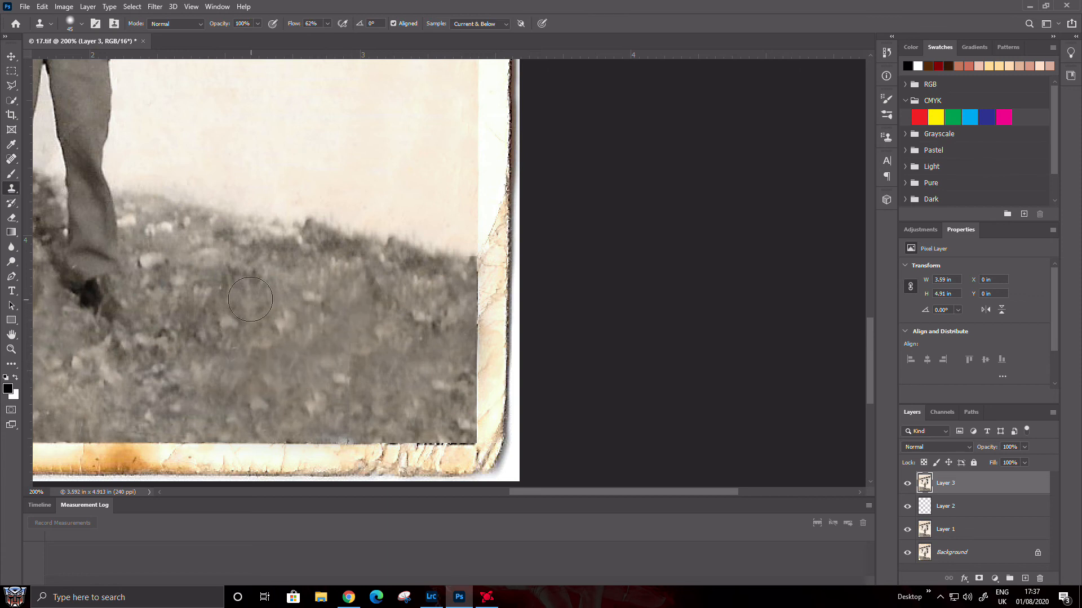
{"action": "left_click_drag", "start_coordinate": [221, 293], "coordinate": [210, 346]}
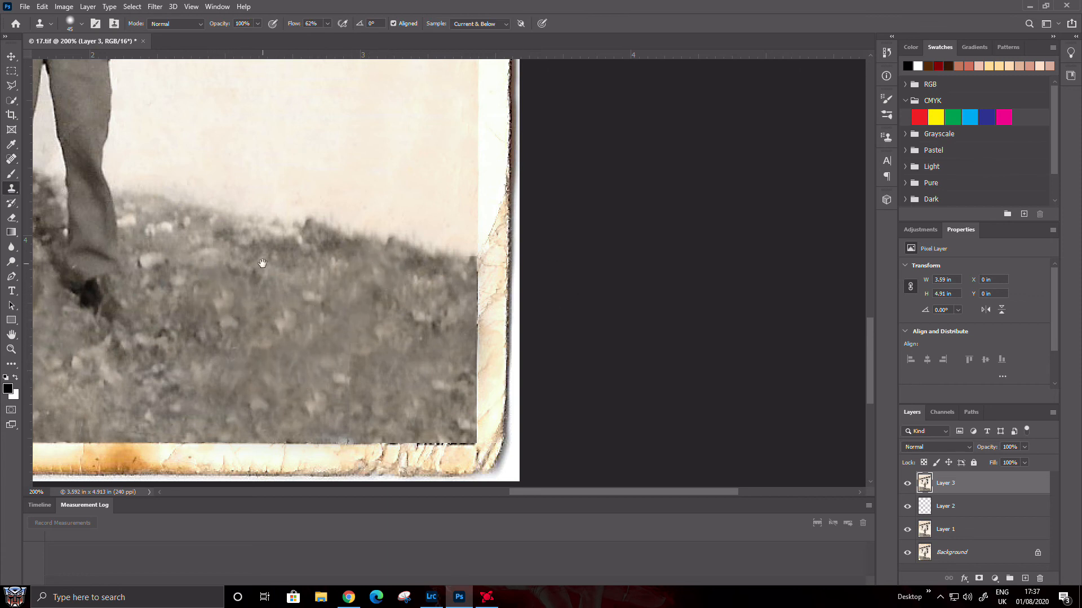
Step: Select the sky above the roof's right half with a 3 px feathered polygonal selection and clone clean sky over its dark patch
{"action": "key", "text": "ctrl+0"}
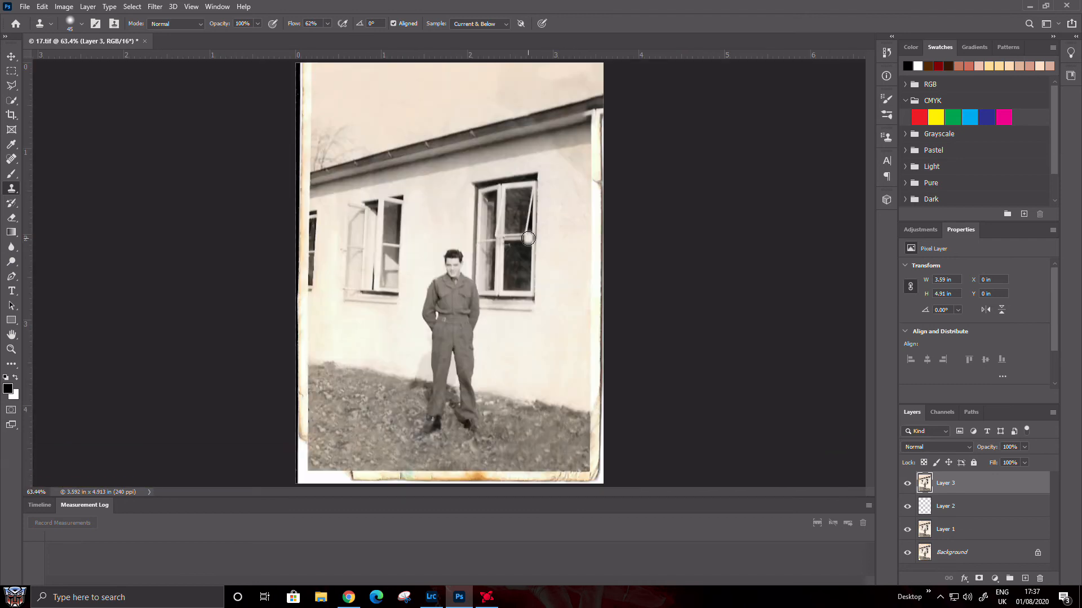
{"action": "left_click", "coordinate": [9, 85]}
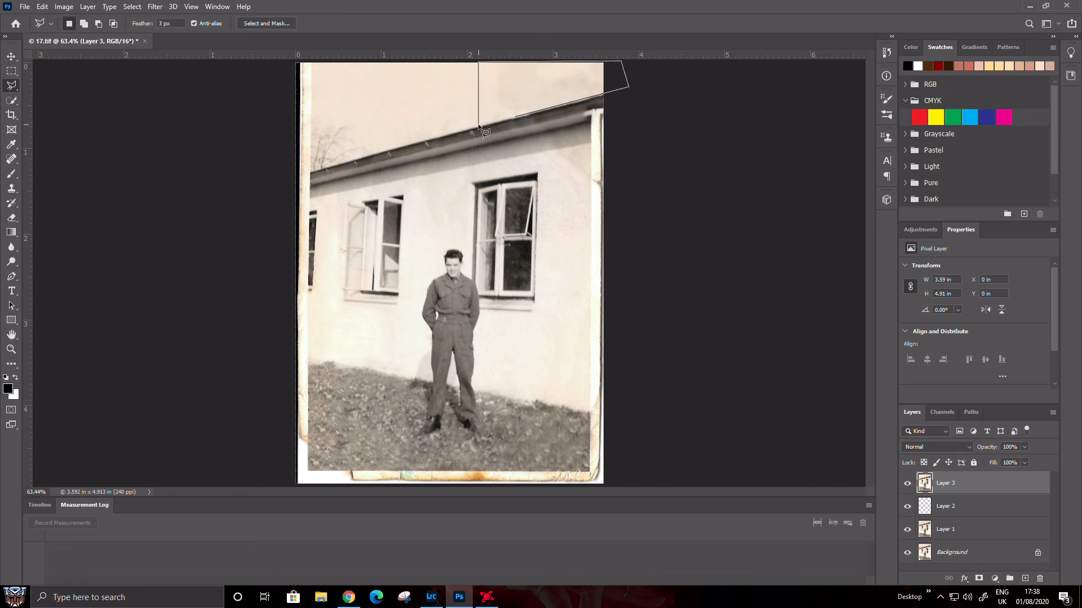
{"action": "double_click", "coordinate": [517, 118]}
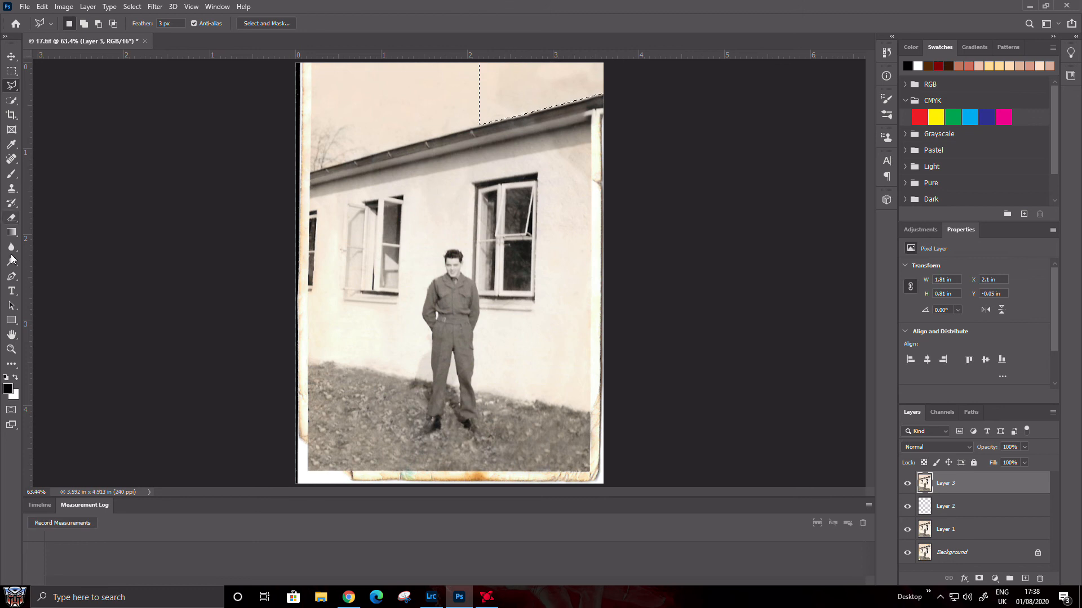
{"action": "left_click", "coordinate": [12, 189]}
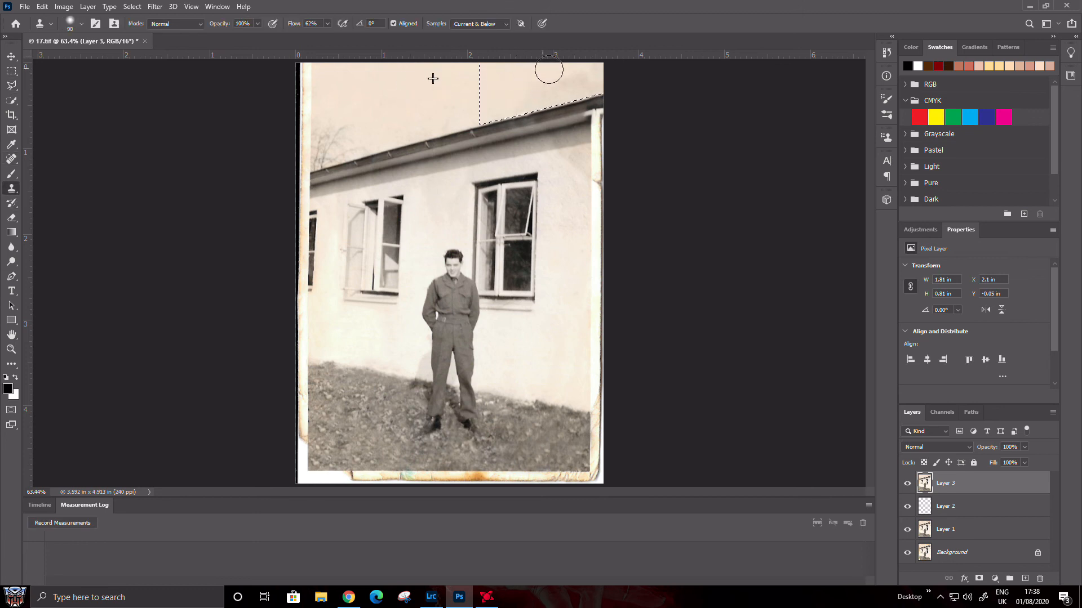
{"action": "left_click_drag", "start_coordinate": [534, 101], "coordinate": [525, 94]}
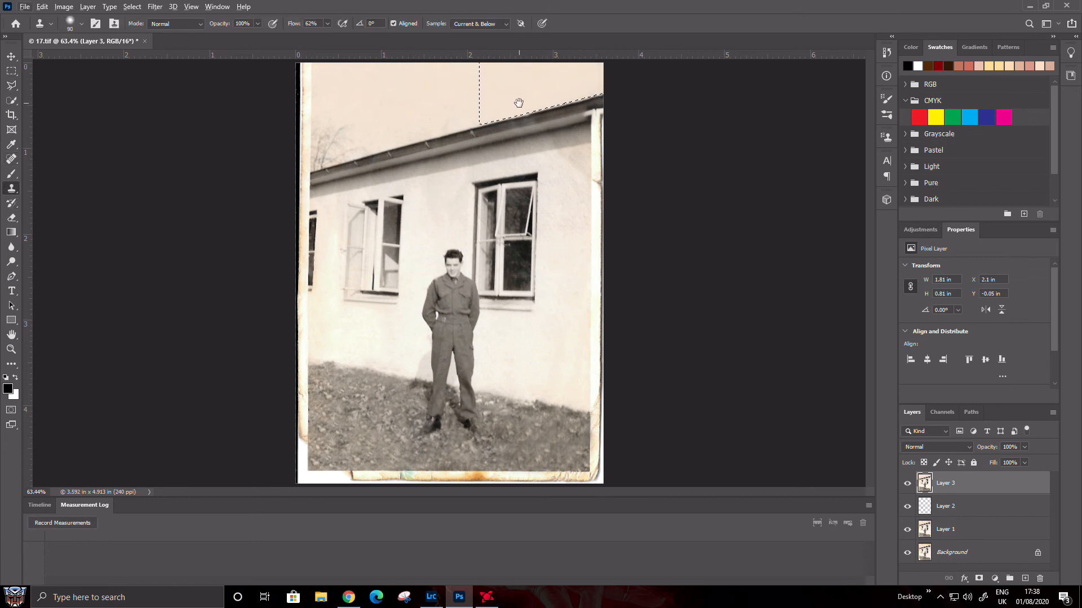
Step: Deselect the sky and, on a new layer, select a full-width rectangular strip over the photo's torn bottom border
{"action": "key", "text": "m"}
{"action": "key", "text": "ctrl+d"}
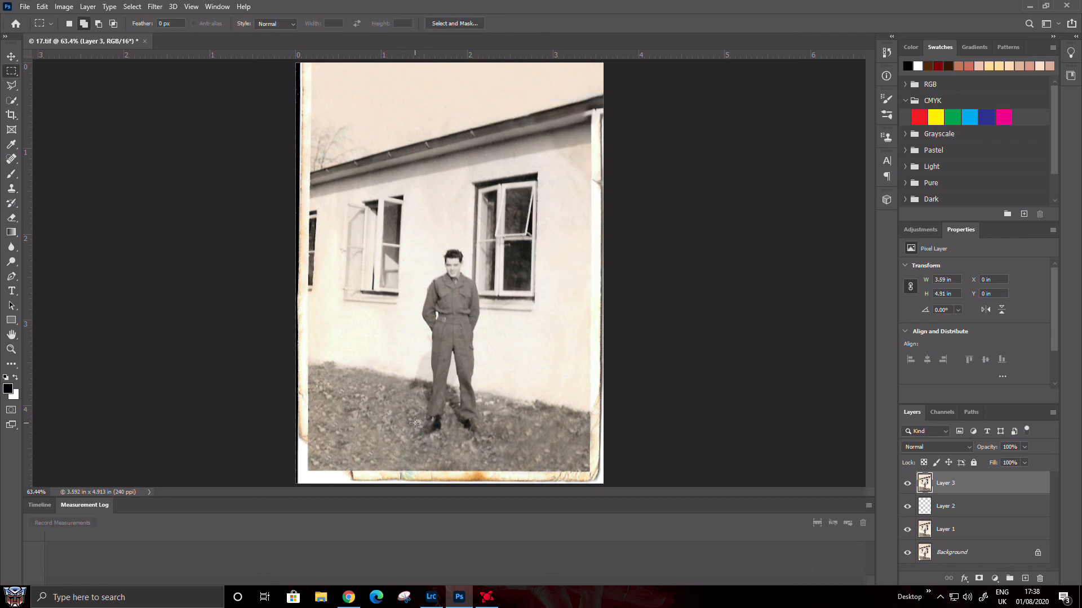
{"action": "left_click", "coordinate": [1024, 578]}
{"action": "left_click_drag", "start_coordinate": [295, 459], "coordinate": [290, 495]}
{"action": "right_click", "coordinate": [582, 441]}
{"action": "left_click", "coordinate": [583, 438]}
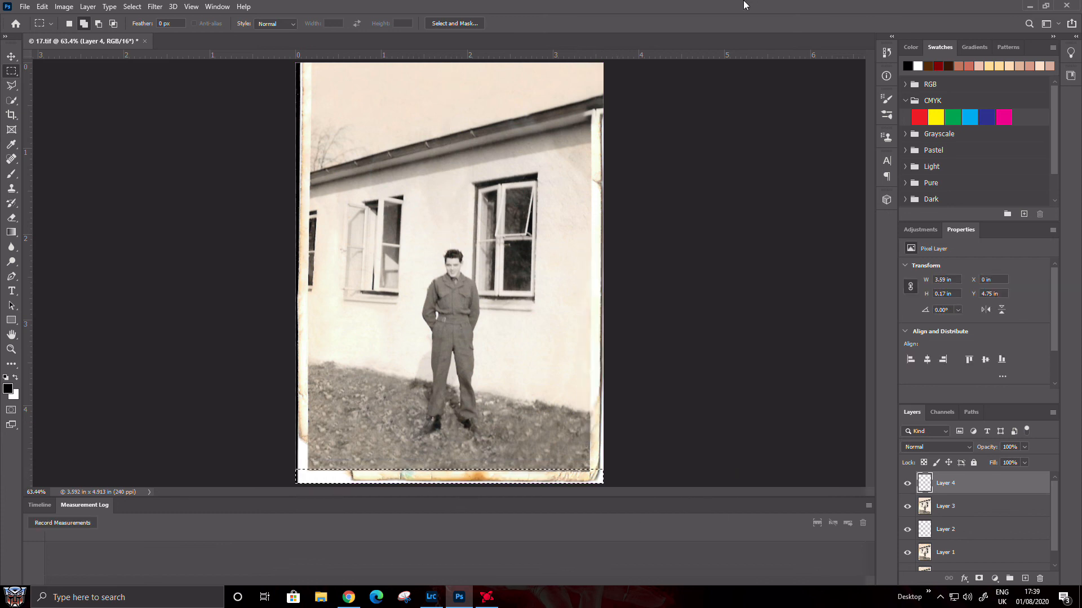
Step: Fill the selected bottom strip with an off-white colour sampled from the photo's left border
{"action": "right_click", "coordinate": [493, 479]}
{"action": "left_click", "coordinate": [511, 410]}
{"action": "left_click", "coordinate": [527, 157]}
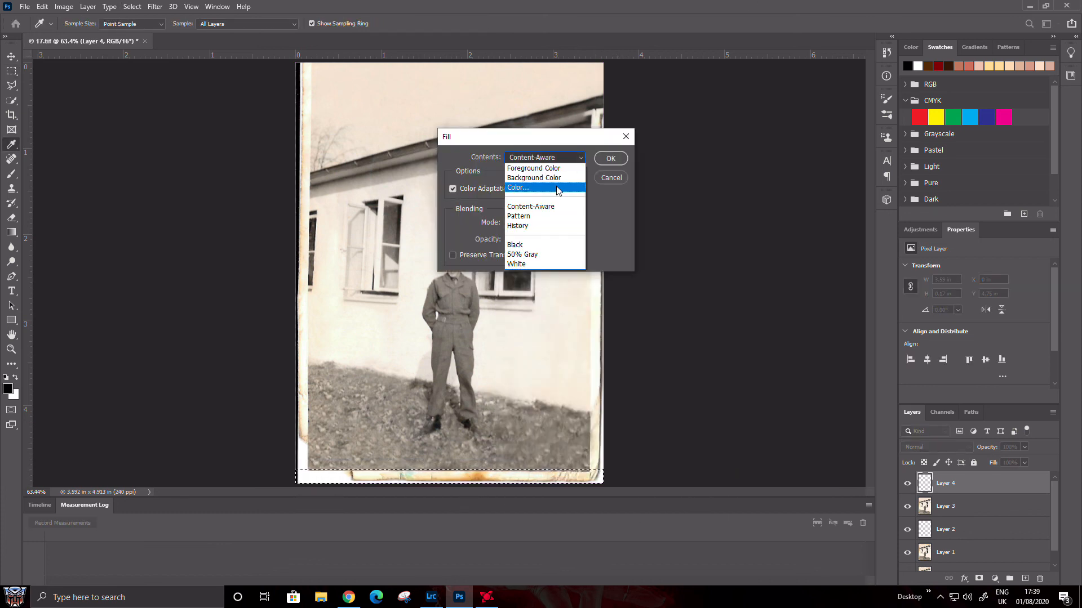
{"action": "left_click", "coordinate": [551, 192]}
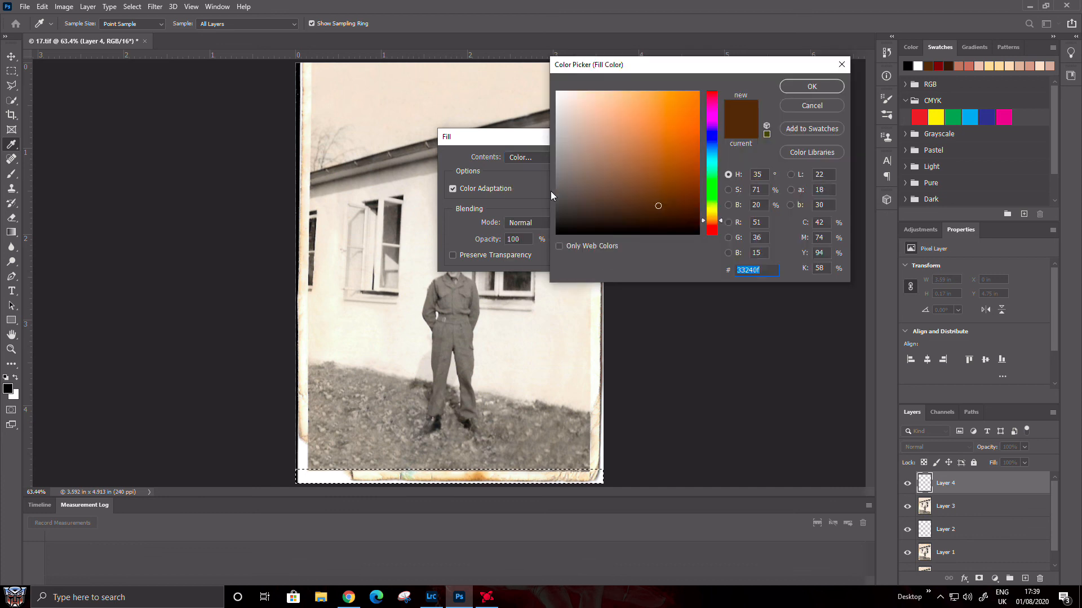
{"action": "left_click", "coordinate": [309, 365]}
{"action": "left_click", "coordinate": [814, 88]}
{"action": "left_click", "coordinate": [613, 163]}
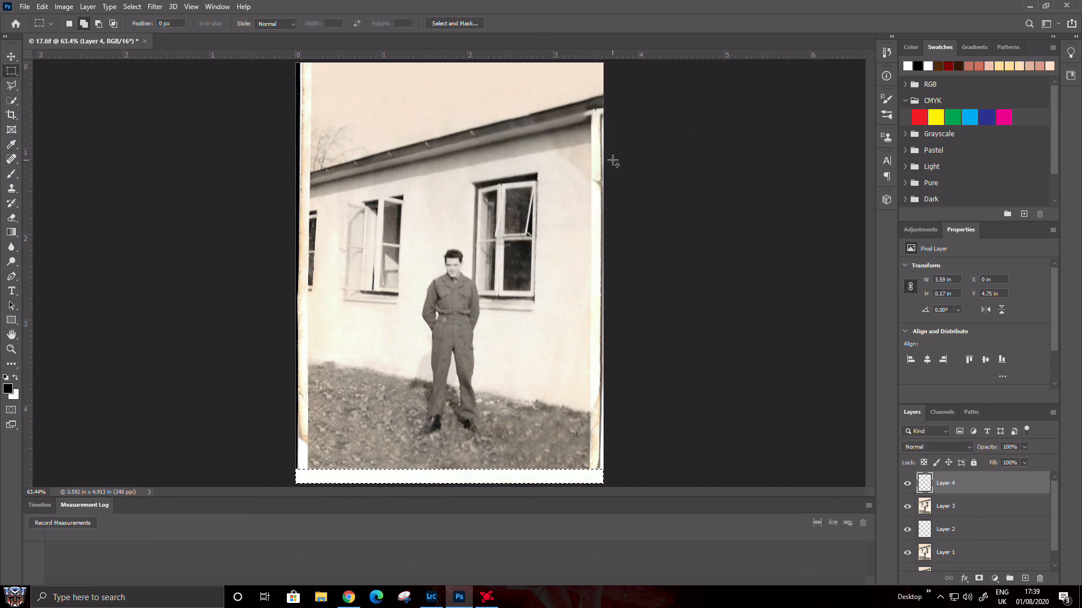
Step: Duplicate the off-white bottom strip and place the copy along the photo's top edge
{"action": "key", "text": "ctrl+j"}
{"action": "key", "text": "v"}
{"action": "left_click_drag", "start_coordinate": [467, 476], "coordinate": [459, 70]}
Step: Rotate a copy of the top strip upright, stretch it along the photo's right edge, and place a duplicate of it along the left edge
{"action": "key", "text": "ctrl+j"}
{"action": "right_click", "coordinate": [450, 73]}
{"action": "key", "text": "Escape"}
{"action": "key", "text": "ctrl+t"}
{"action": "right_click", "coordinate": [451, 73]}
{"action": "left_click", "coordinate": [519, 235]}
{"action": "left_click_drag", "start_coordinate": [491, 219], "coordinate": [600, 320]}
{"action": "left_click_drag", "start_coordinate": [596, 369], "coordinate": [596, 483]}
{"action": "left_click", "coordinate": [558, 23]}
{"action": "key", "text": "ctrl+j"}
{"action": "left_click_drag", "start_coordinate": [600, 189], "coordinate": [300, 192]}
Step: Stamp the visible layers onto a new layer and adjust it in Camera Raw: Contrast +8, Blacks -16, Texture +20, Clarity +27, Dehaze +8
{"action": "key", "text": "ctrl+shift+alt+e"}
{"action": "left_click", "coordinate": [155, 7]}
{"action": "left_click", "coordinate": [169, 77]}
{"action": "left_click_drag", "start_coordinate": [839, 413], "coordinate": [817, 349]}
{"action": "mouse_move", "coordinate": [838, 285]}
{"action": "left_mouse_down"}
{"action": "mouse_move", "coordinate": [867, 290]}
{"action": "mouse_move", "coordinate": [849, 288]}
{"action": "left_mouse_up"}
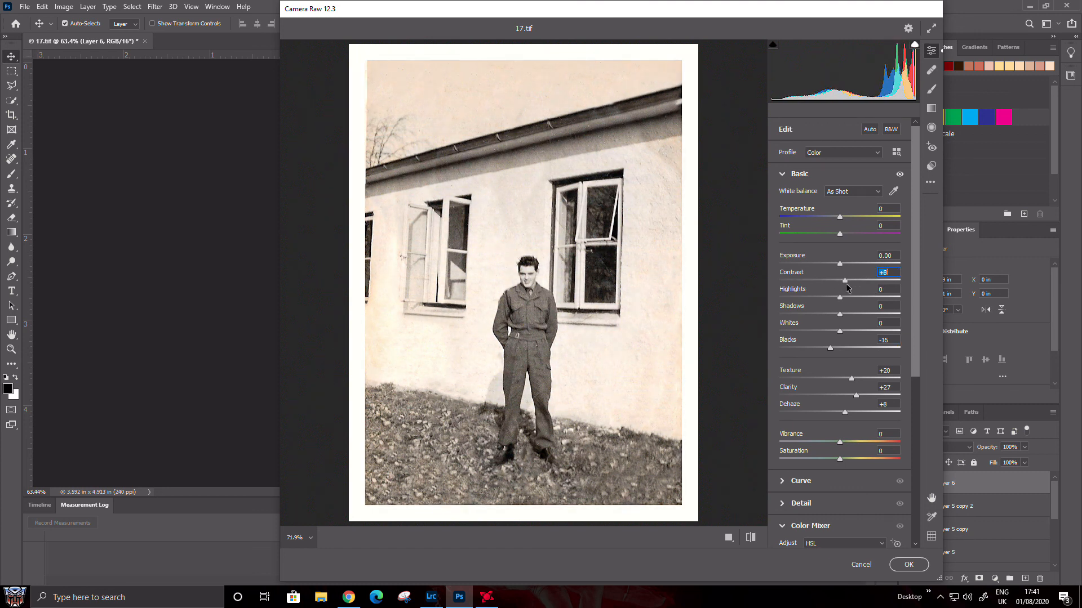